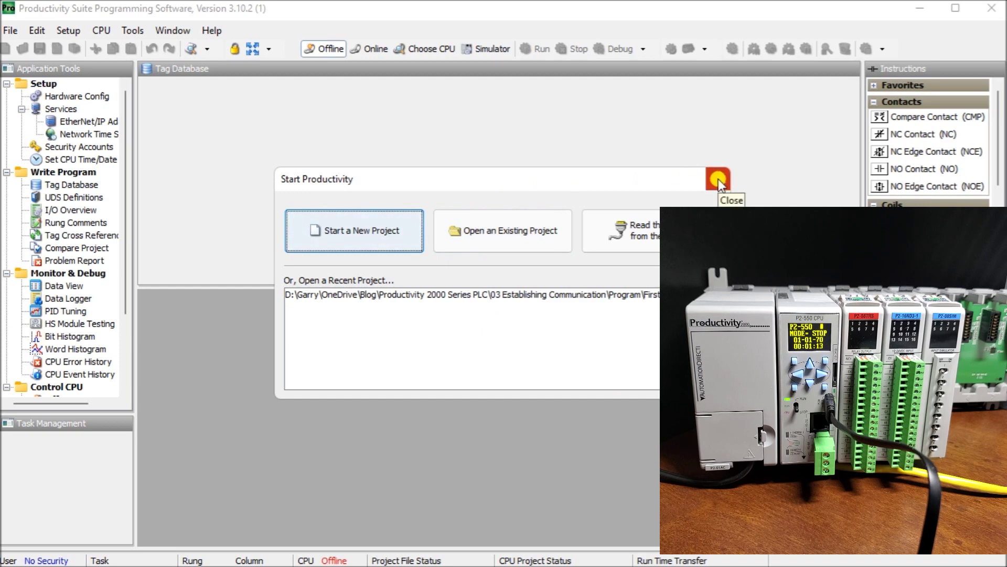
# Close the Start Productivity dialog without choosing a new, existing or recent project.
pyautogui.click(718, 180)
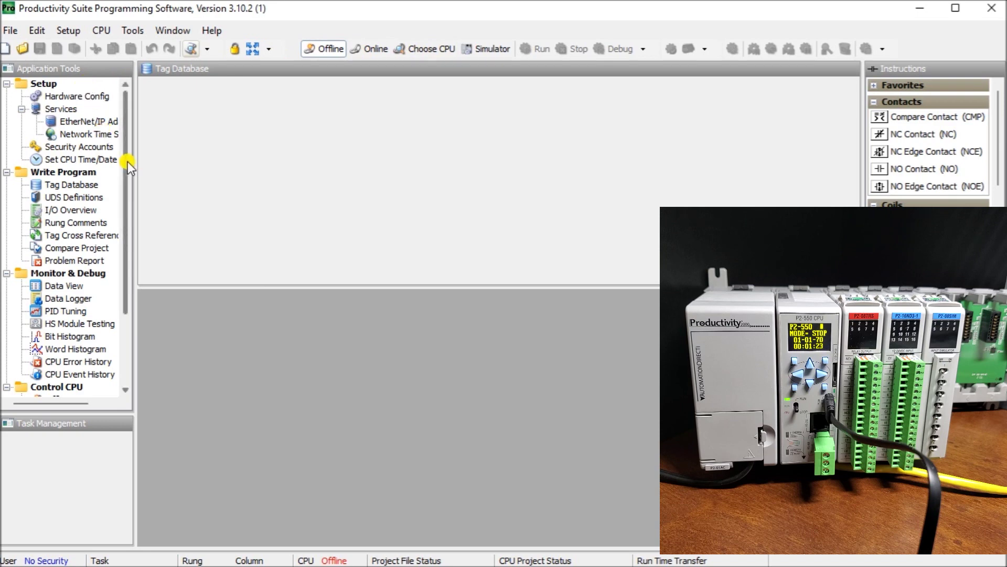
# Scroll the Application Tools tree and bring up the CPU menu commands.
pyautogui.moveTo(125, 168); pyautogui.dragTo(123, 257)
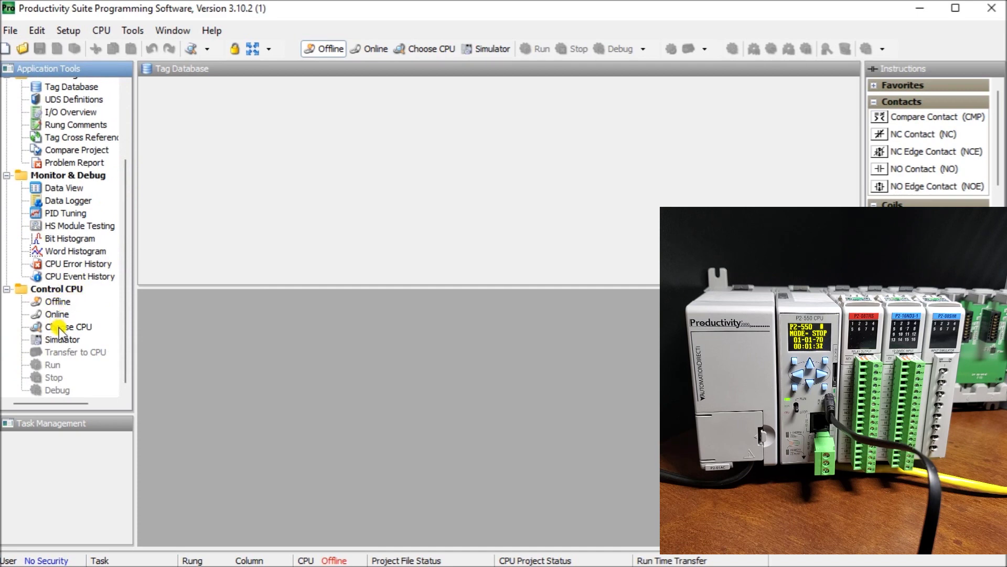
pyautogui.click(103, 30)
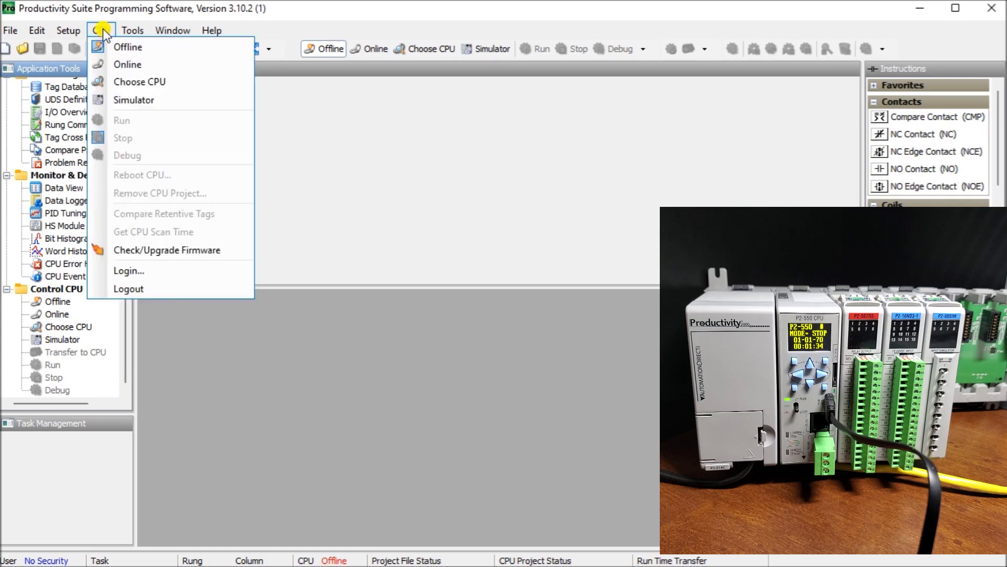
# Refresh the CPU Connections list and select the P2-550's USB 2.0 connection.
pyautogui.click(131, 83)
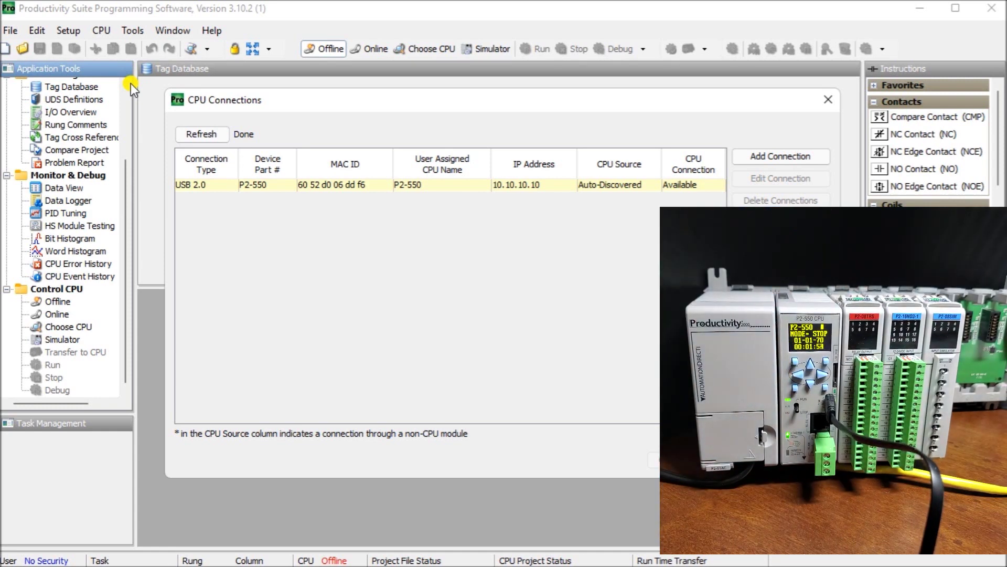
pyautogui.click(212, 137)
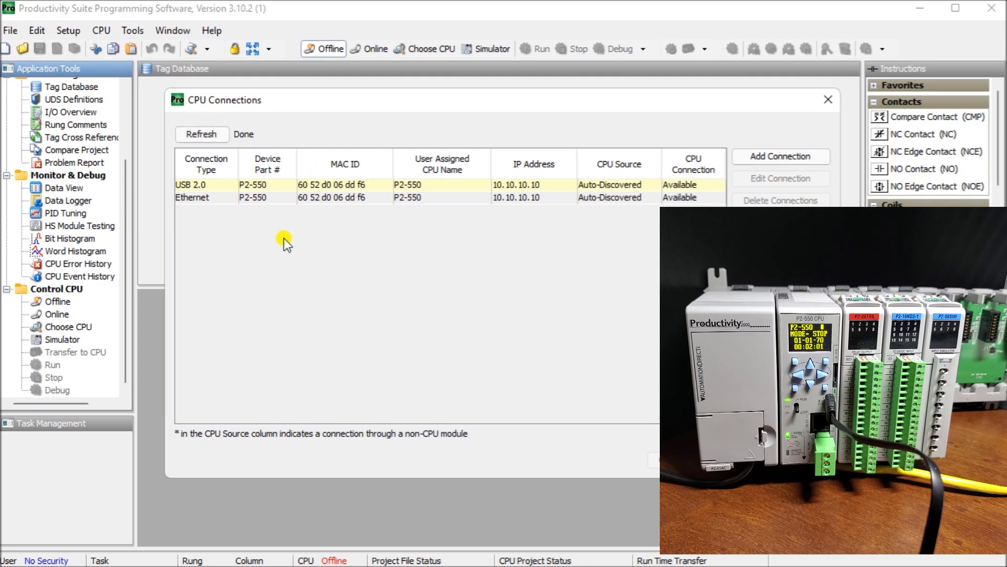
pyautogui.click(312, 184)
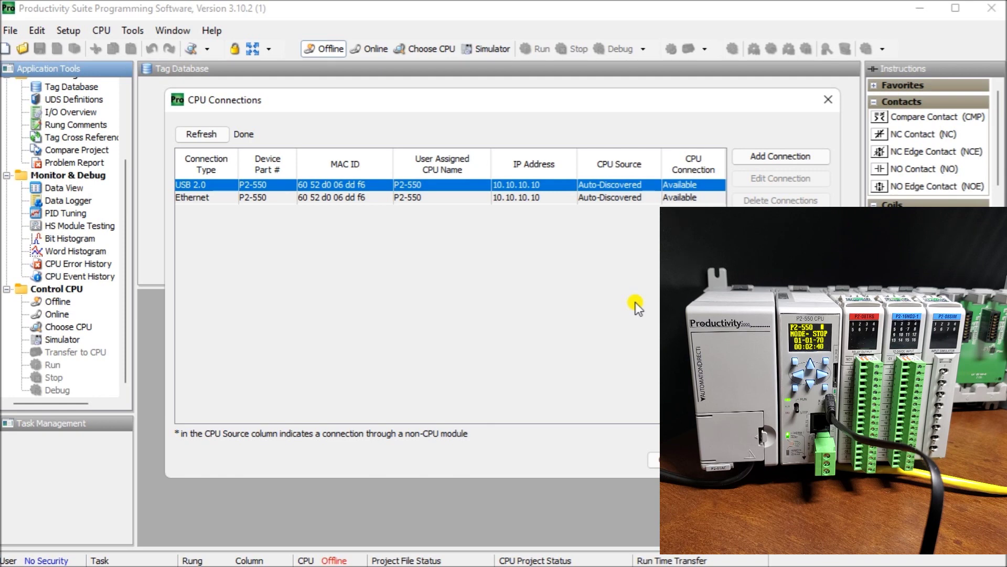
# Select the P2-550's Ethernet row at 10.10.10.10 to change its IP address and CPU name.
pyautogui.click(309, 198)
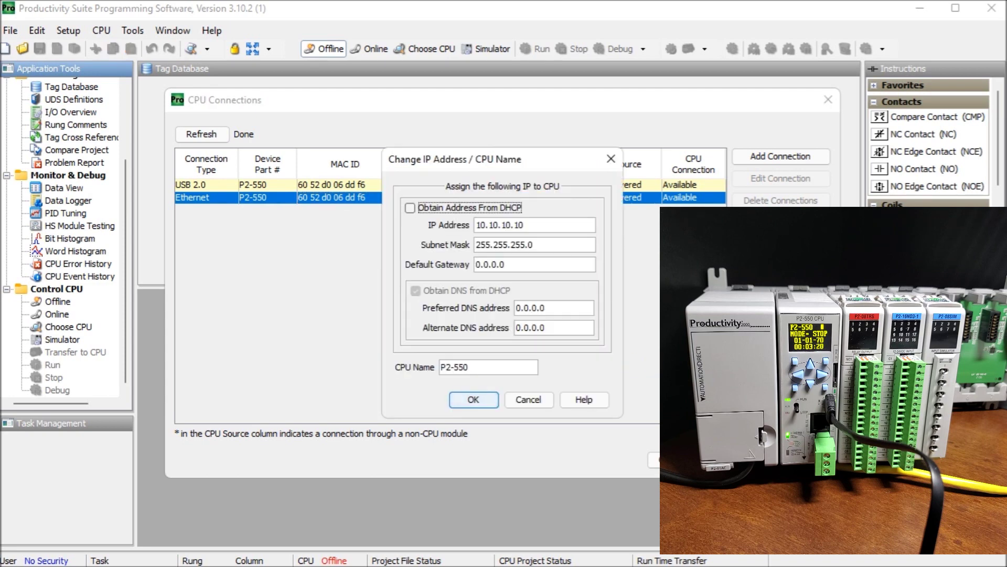
# Enter IP address 192.168.1.140 and gateway 192.168.1.1 for the CPU.
pyautogui.moveTo(464, 160); pyautogui.dragTo(227, 155)
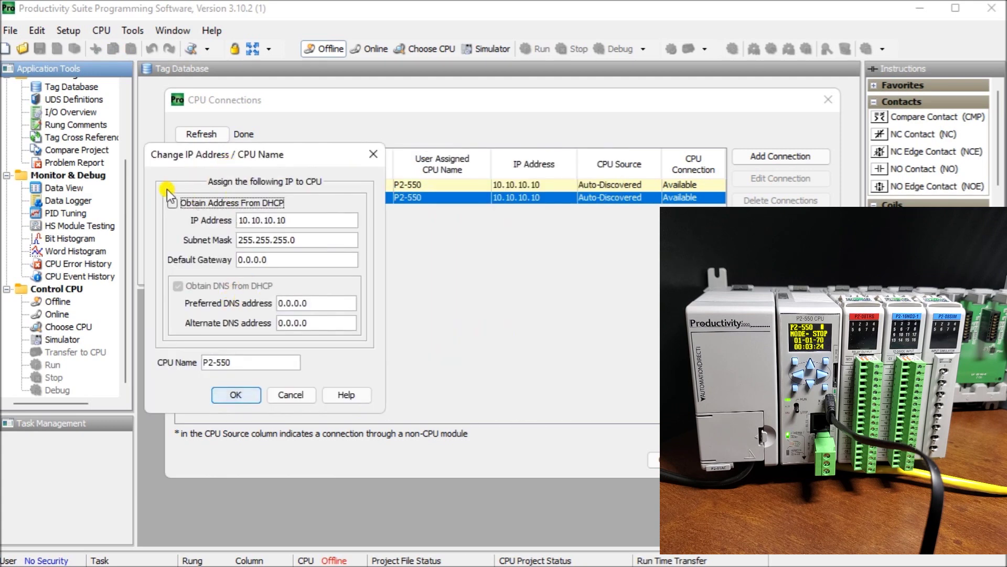
pyautogui.press('Tab')
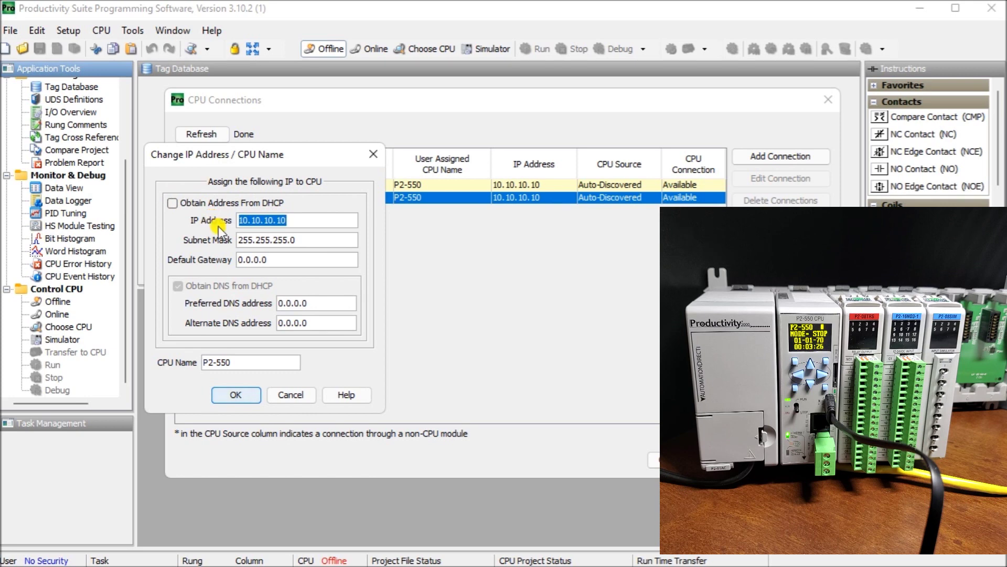
pyautogui.write('192')
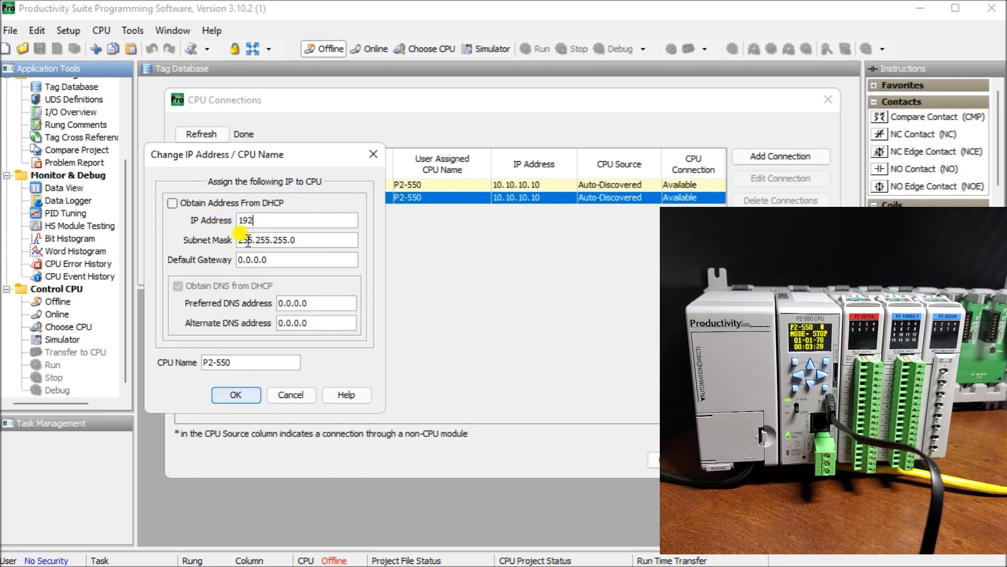
pyautogui.write('.168.1.140')
pyautogui.click(263, 260)
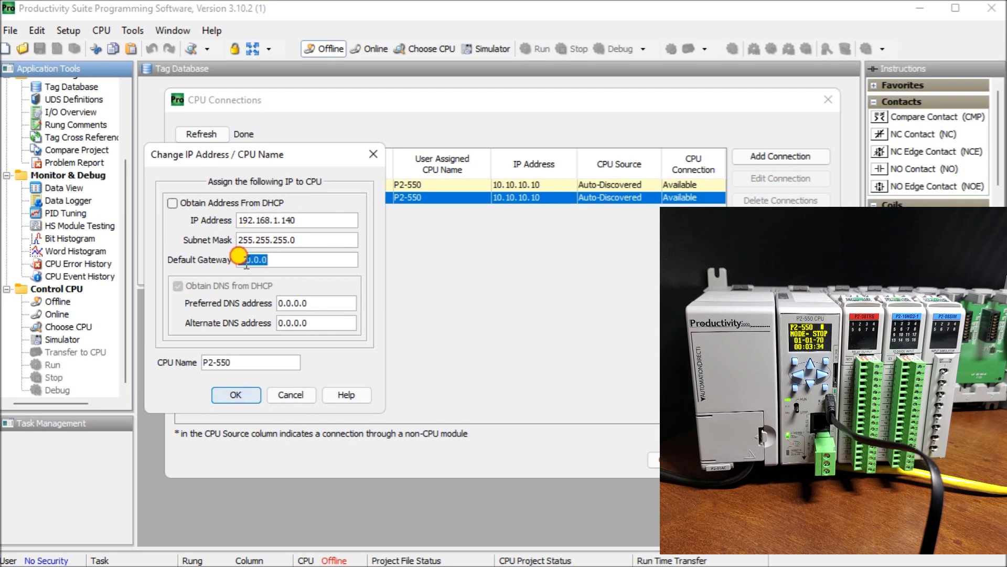
pyautogui.write('192.168.1.1')
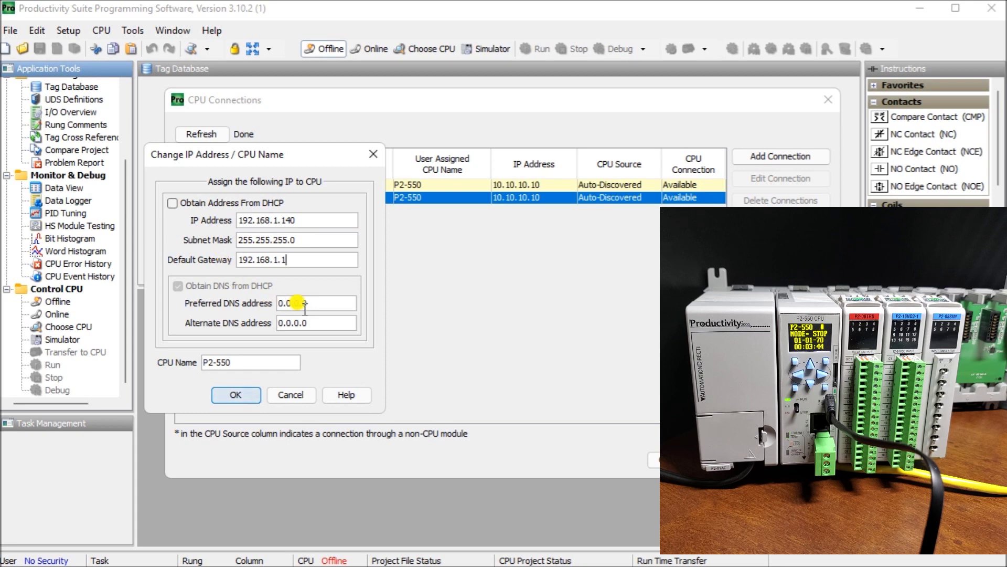
# Set DNS servers 8.8.8.8 and 8.8.4.4 and apply the new IP settings.
pyautogui.click(322, 304)
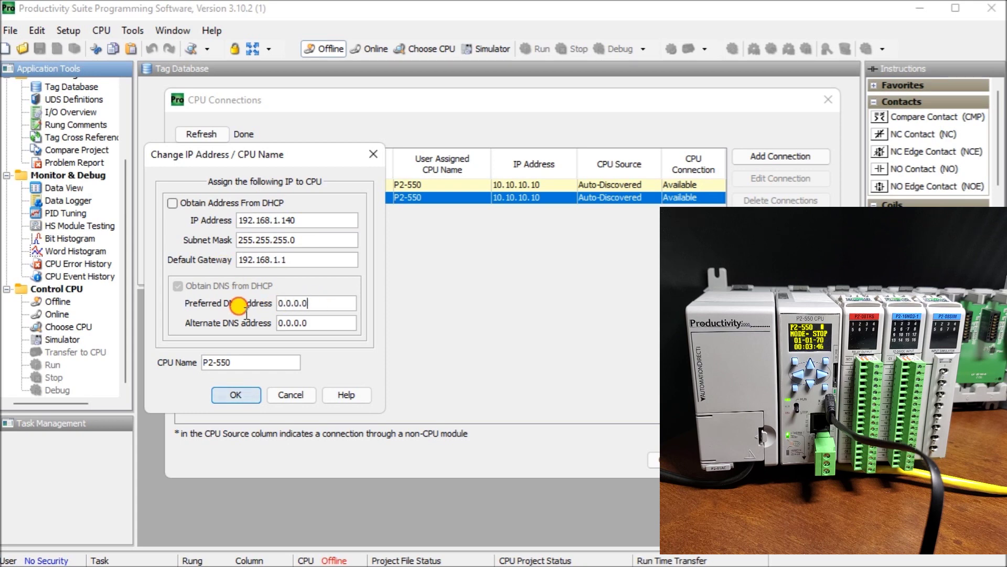
pyautogui.moveTo(325, 303); pyautogui.dragTo(243, 290)
pyautogui.write('8.8.8.8')
pyautogui.moveTo(318, 323); pyautogui.dragTo(272, 313)
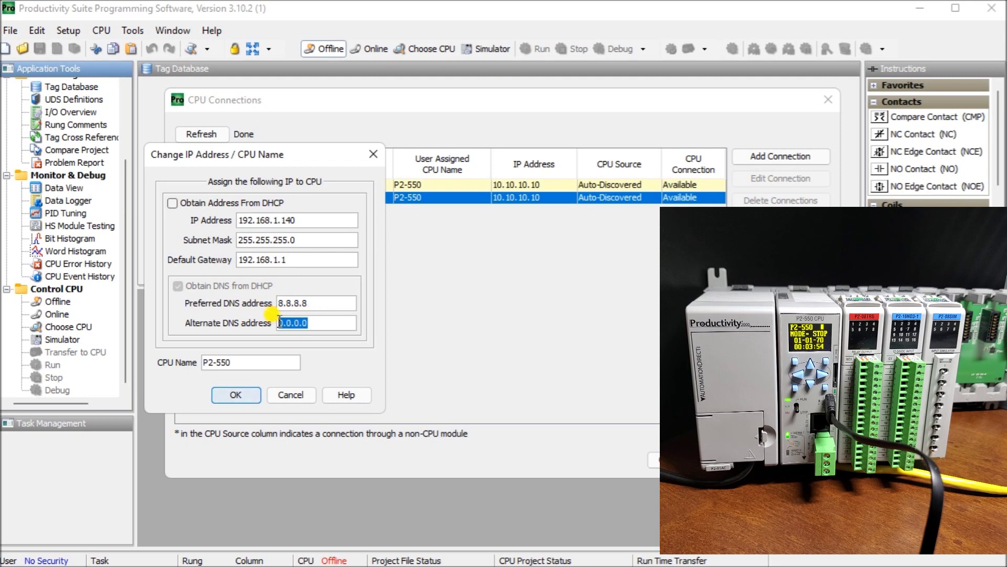
pyautogui.write('8.8.4.4')
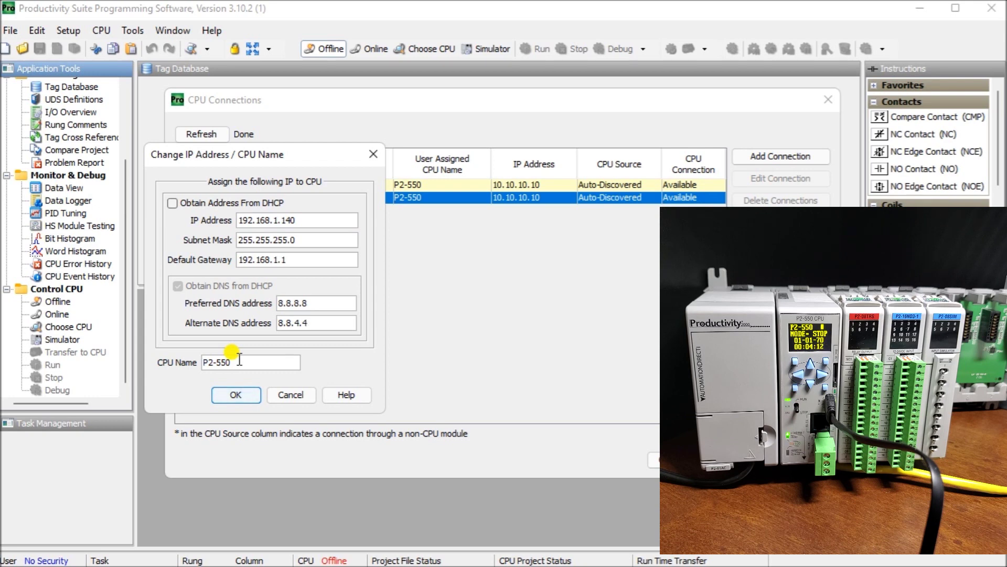
pyautogui.click(237, 394)
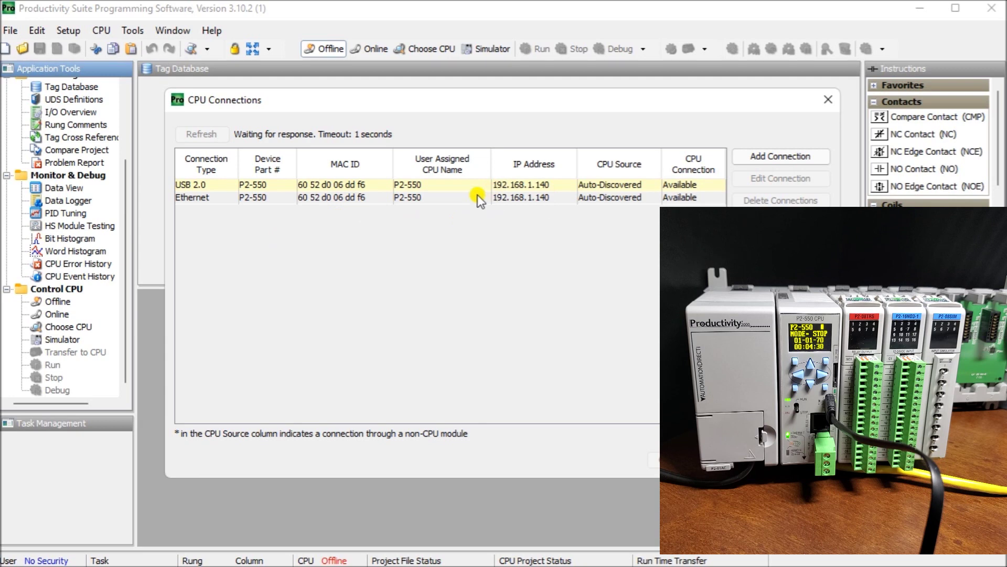
# Connect online to the P2-550 at 192.168.1.140 and dismiss the no-valid-project warning.
pyautogui.click(429, 200)
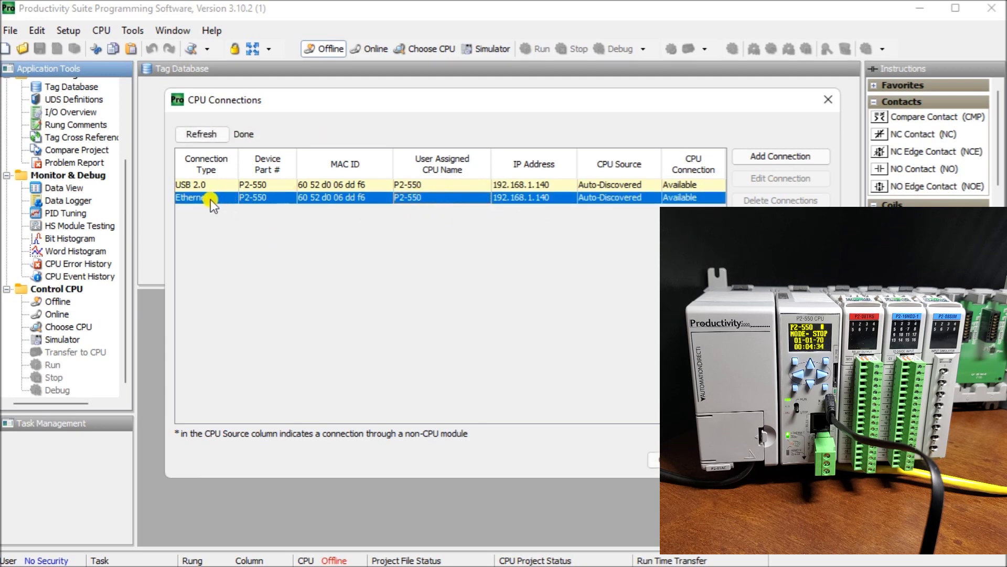
pyautogui.doubleClick(421, 197)
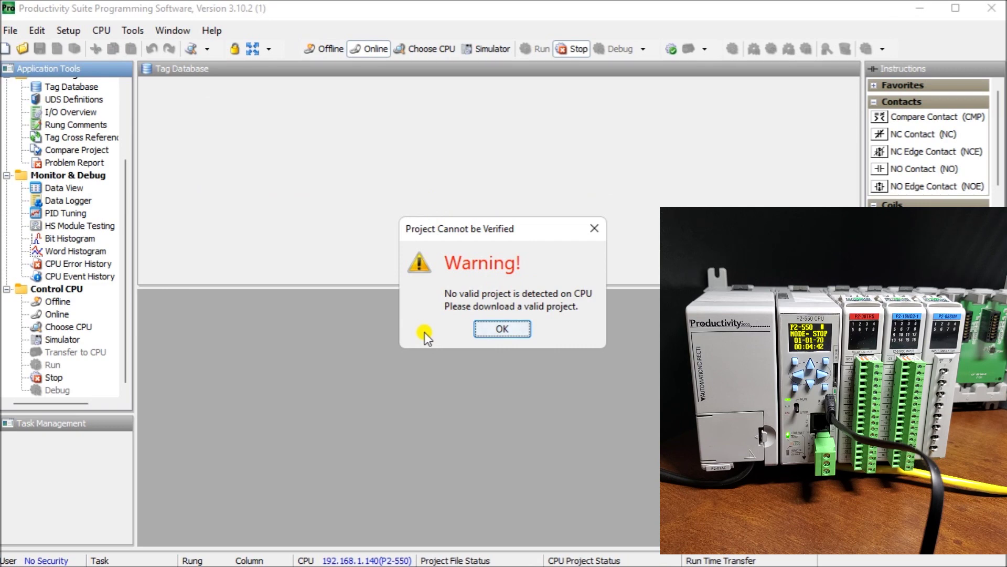
pyautogui.click(502, 327)
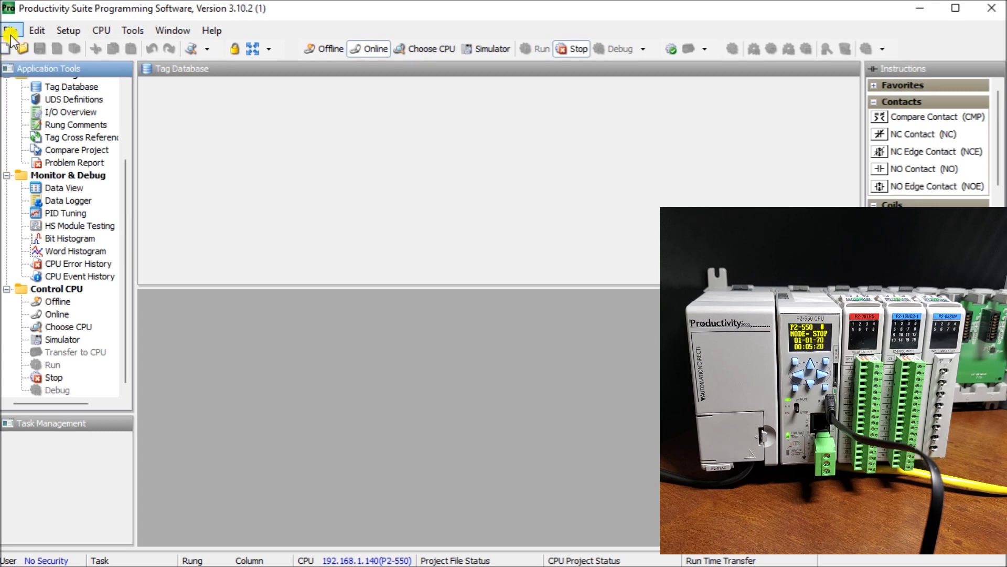
# Start a new project with CPU P2-550 and base chassis P2-15B, then go to Hardware Configuration.
pyautogui.click(14, 33)
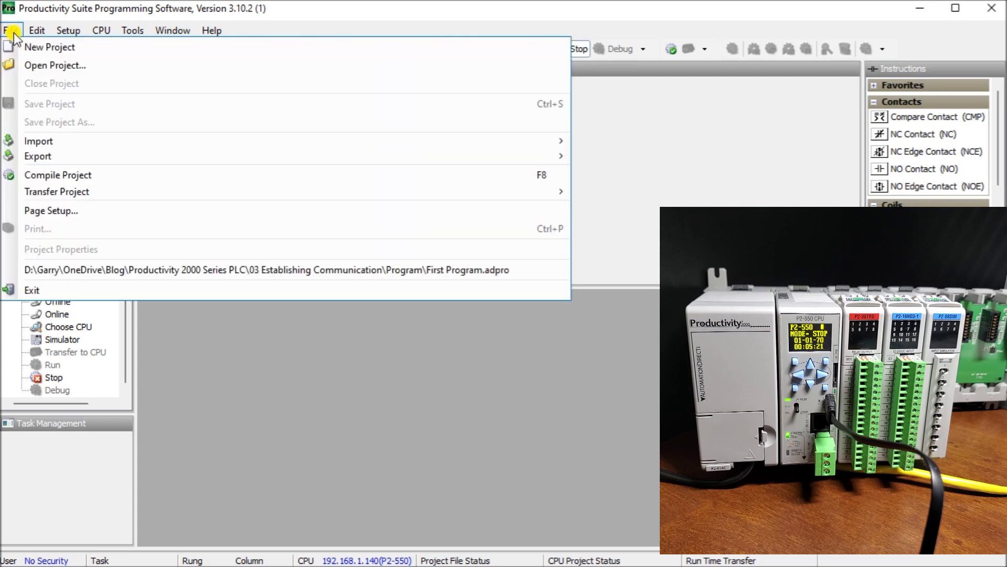
pyautogui.click(40, 48)
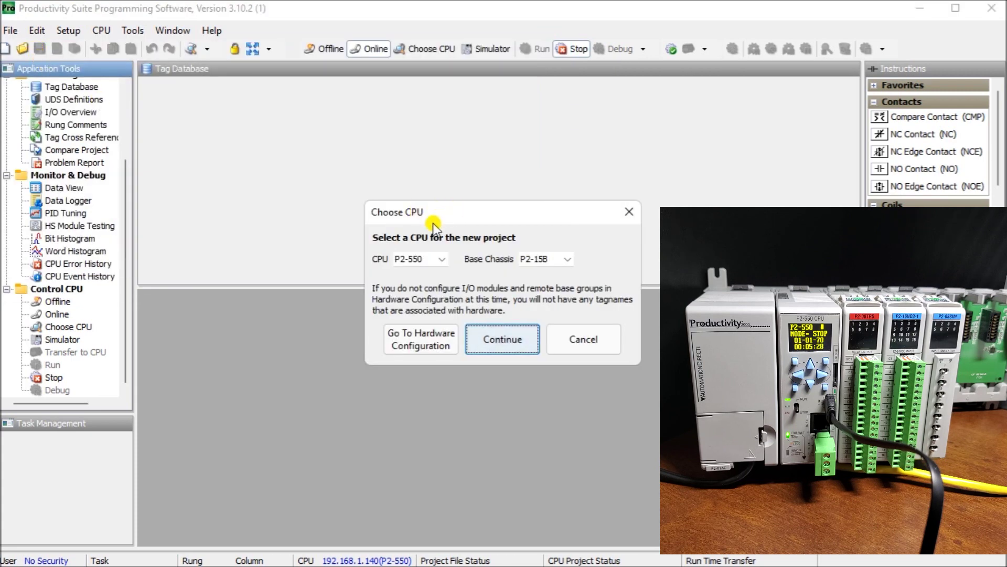
pyautogui.moveTo(457, 219); pyautogui.dragTo(266, 205)
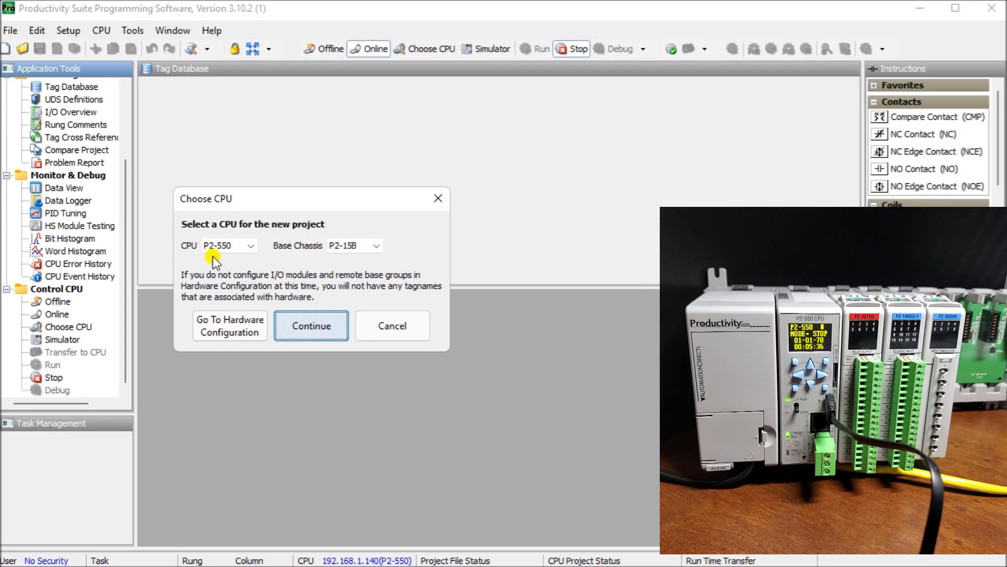
pyautogui.click(374, 246)
pyautogui.click(228, 329)
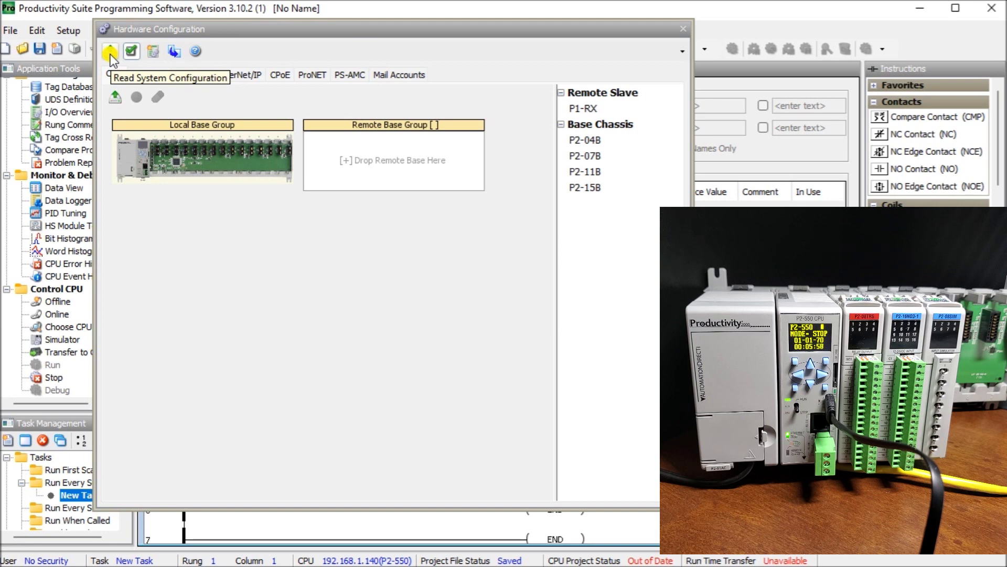
# Read the system configuration from the connected P2-550, accepting the Discovery Info warning.
pyautogui.click(111, 54)
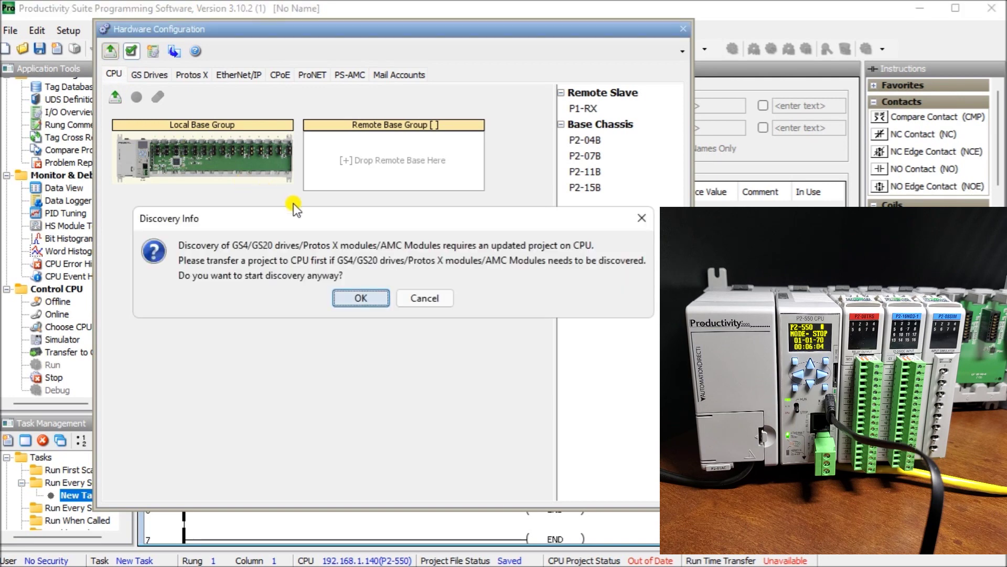
pyautogui.moveTo(307, 217); pyautogui.dragTo(217, 236)
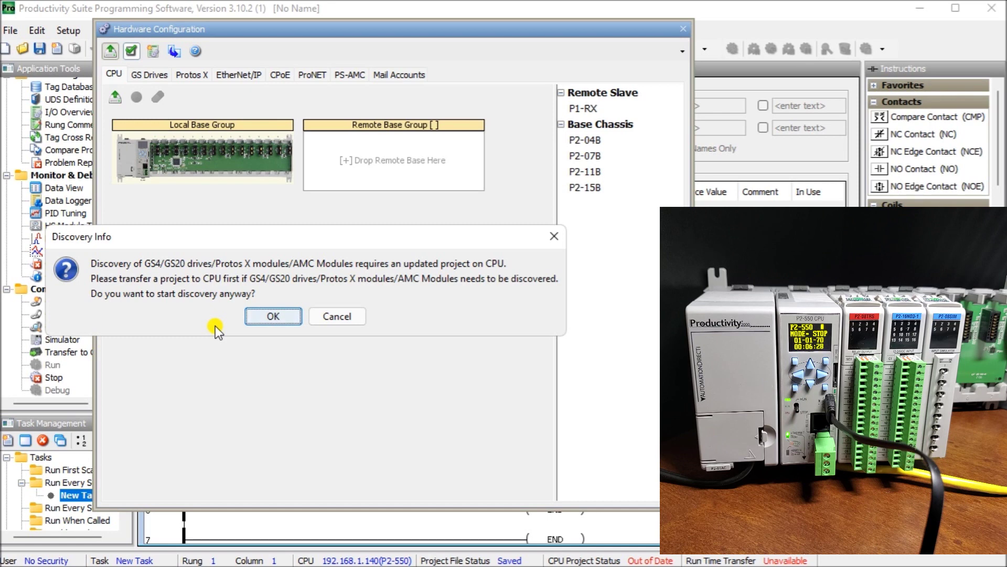
pyautogui.click(272, 313)
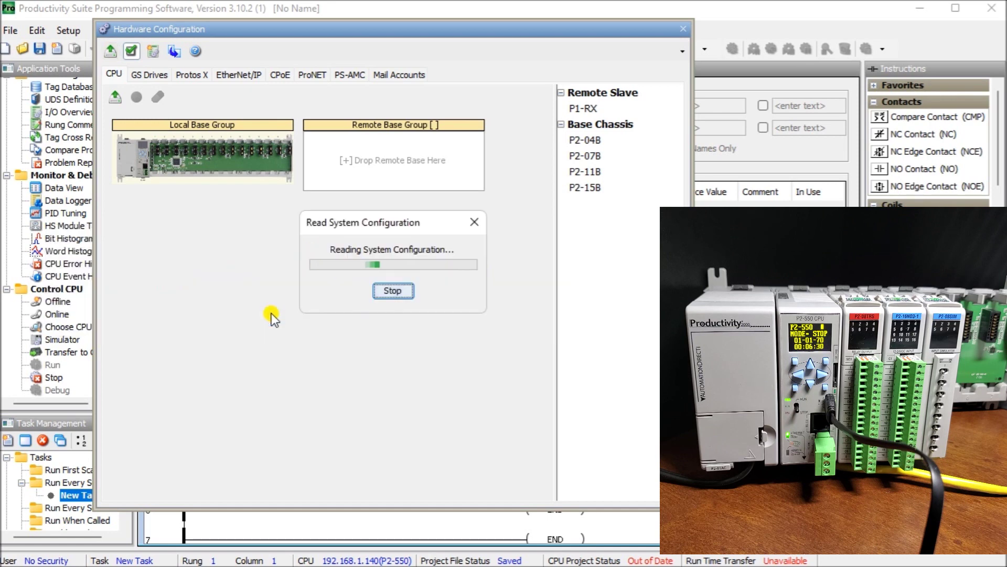
# Replace all mismatched bases with the physical P2-07B, then open Base 1 and select the P2-550 CPU.
pyautogui.moveTo(414, 220); pyautogui.dragTo(238, 225)
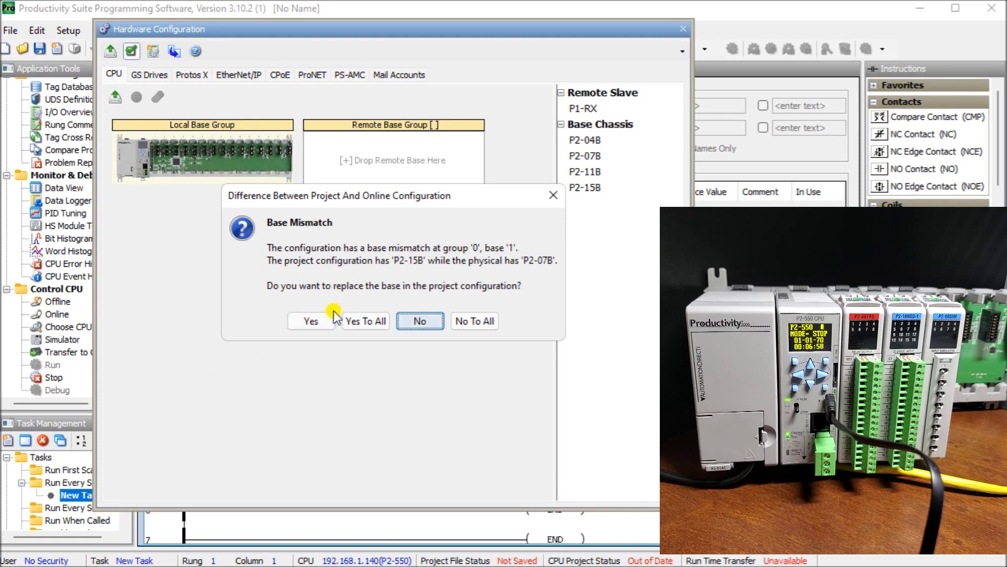
pyautogui.click(362, 321)
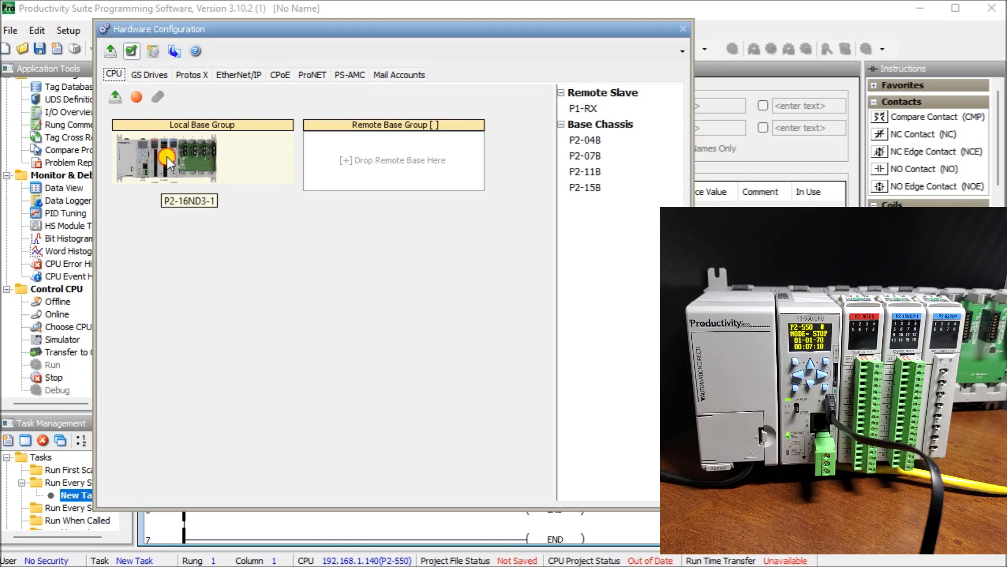
pyautogui.doubleClick(166, 157)
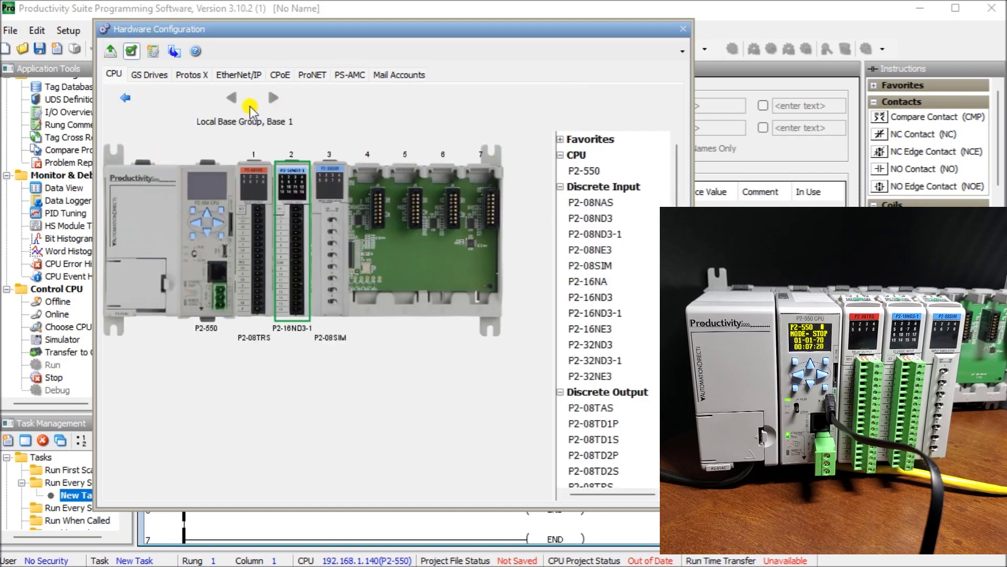
pyautogui.click(201, 237)
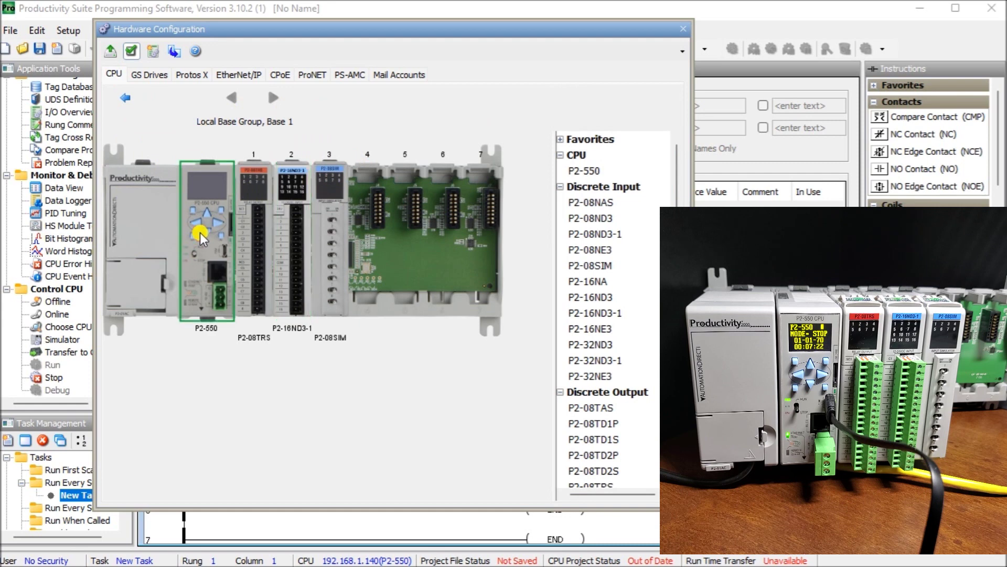
pyautogui.click(144, 228)
pyautogui.click(193, 231)
pyautogui.doubleClick(212, 238)
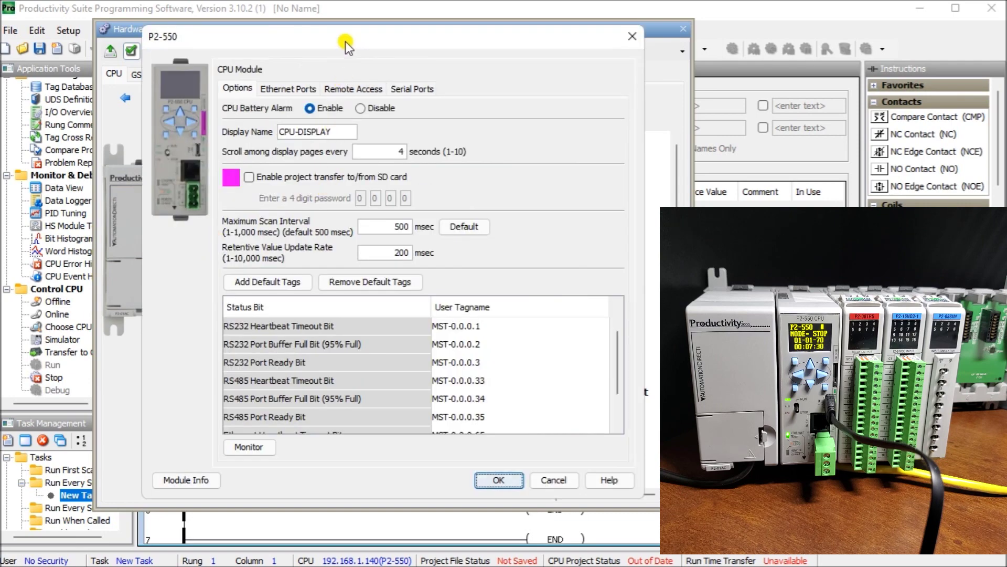
pyautogui.moveTo(342, 37); pyautogui.dragTo(301, 39)
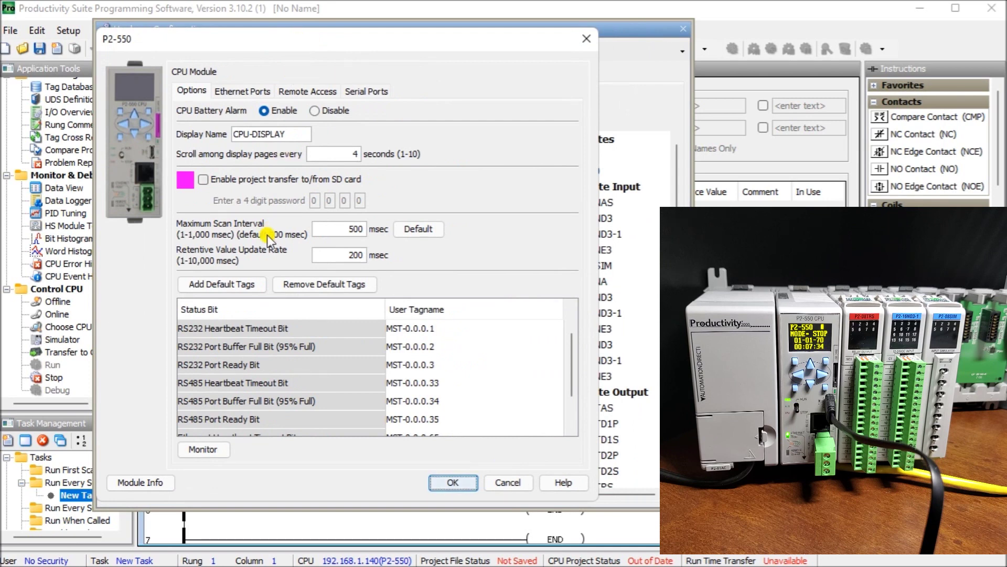
pyautogui.moveTo(573, 351)
pyautogui.mouseDown()
pyautogui.moveTo(561, 405)
pyautogui.moveTo(565, 352)
pyautogui.mouseUp()
pyautogui.click(250, 87)
pyautogui.click(291, 93)
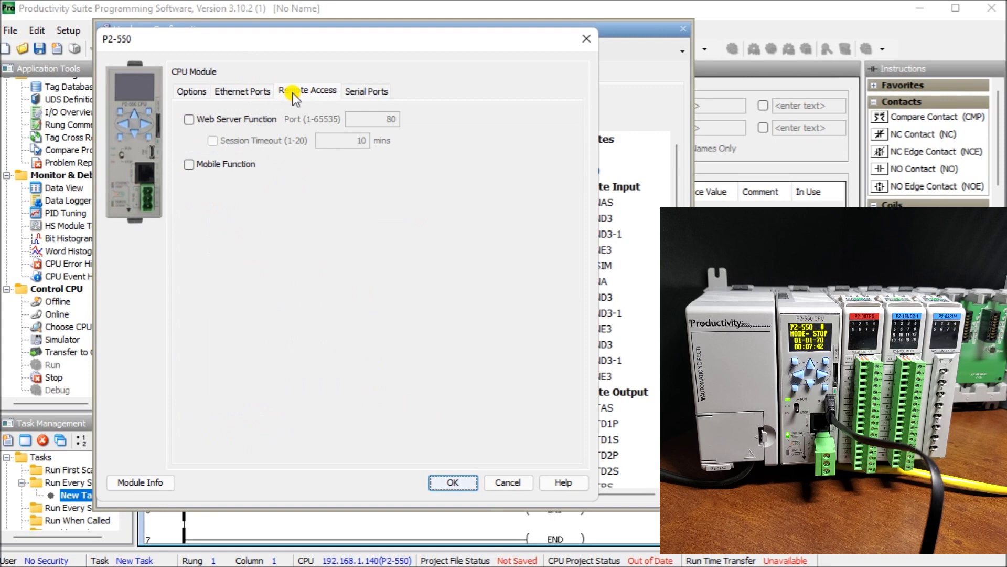
pyautogui.click(360, 93)
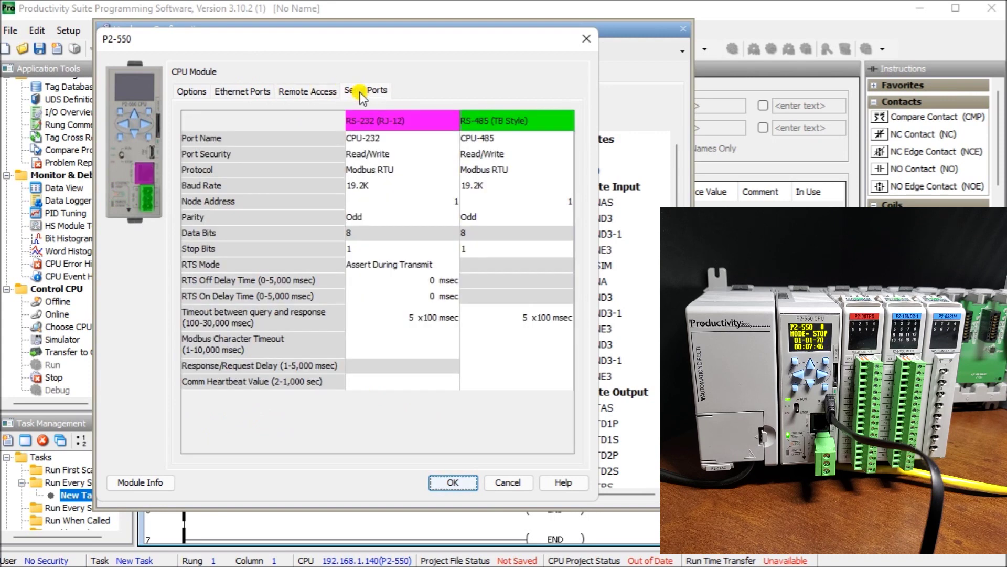
pyautogui.click(195, 90)
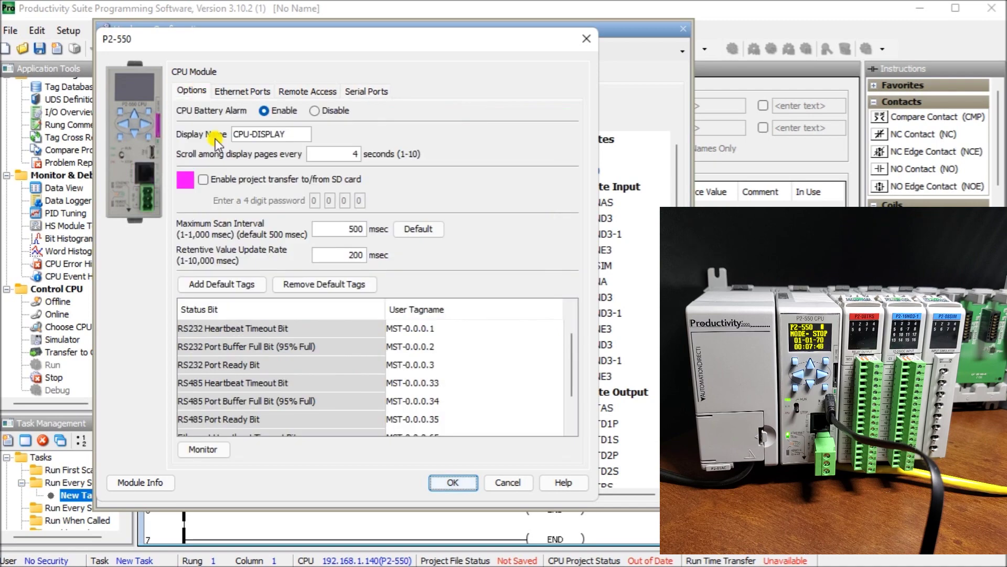
pyautogui.click(455, 481)
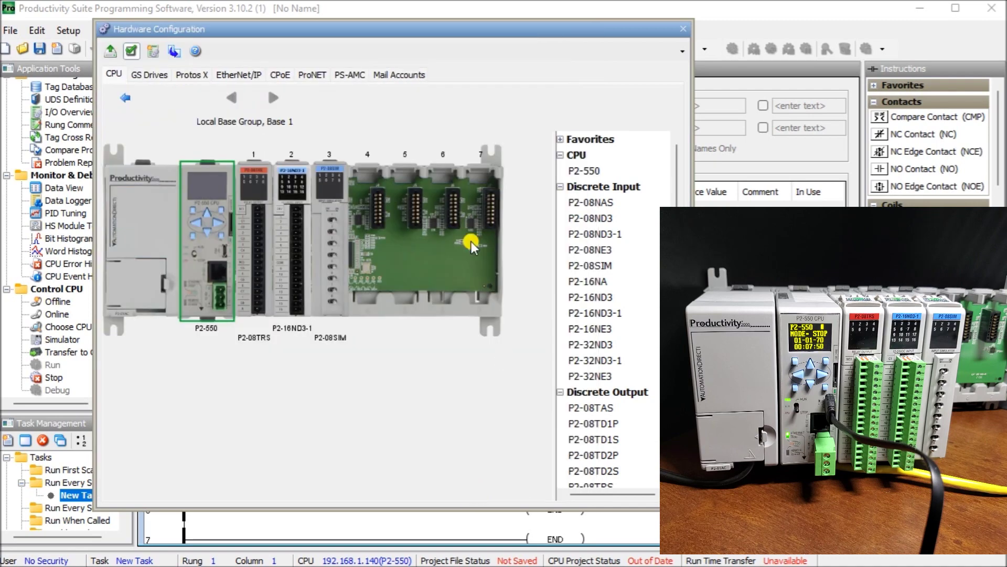
# Open the slot 1 P2-08TRS module settings and let the program run when it is disconnected.
pyautogui.click(258, 177)
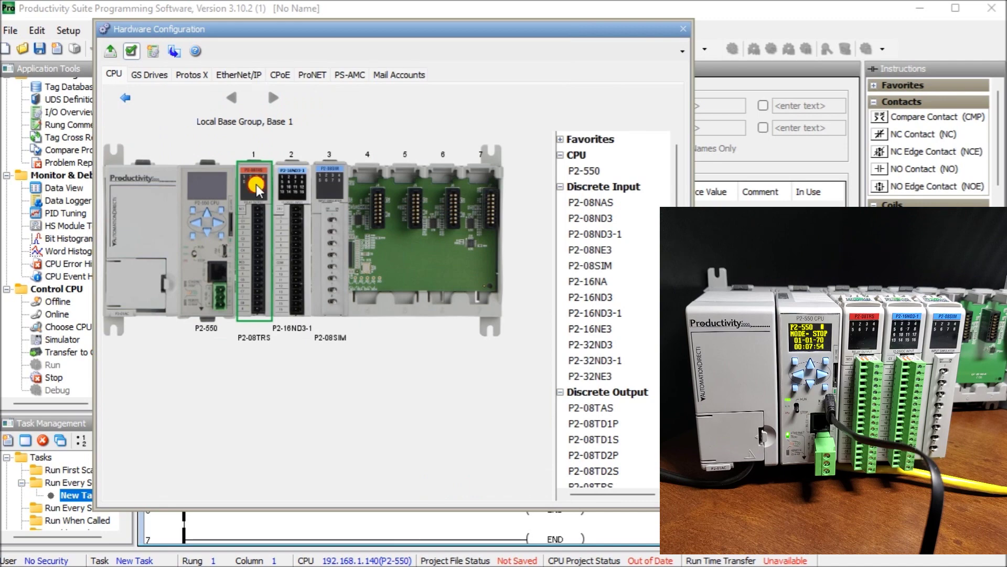
pyautogui.doubleClick(257, 188)
pyautogui.moveTo(336, 120); pyautogui.dragTo(225, 148)
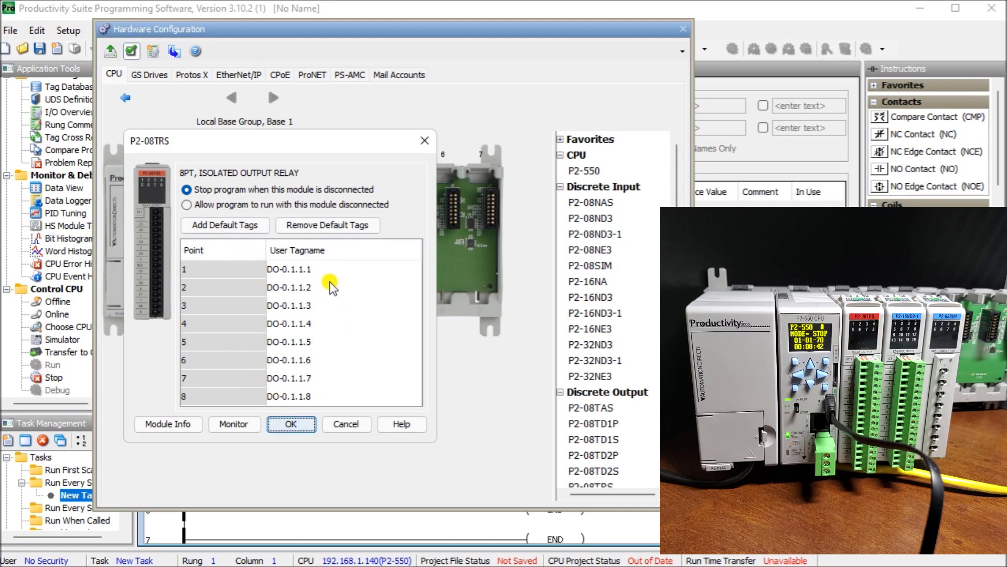
pyautogui.click(217, 205)
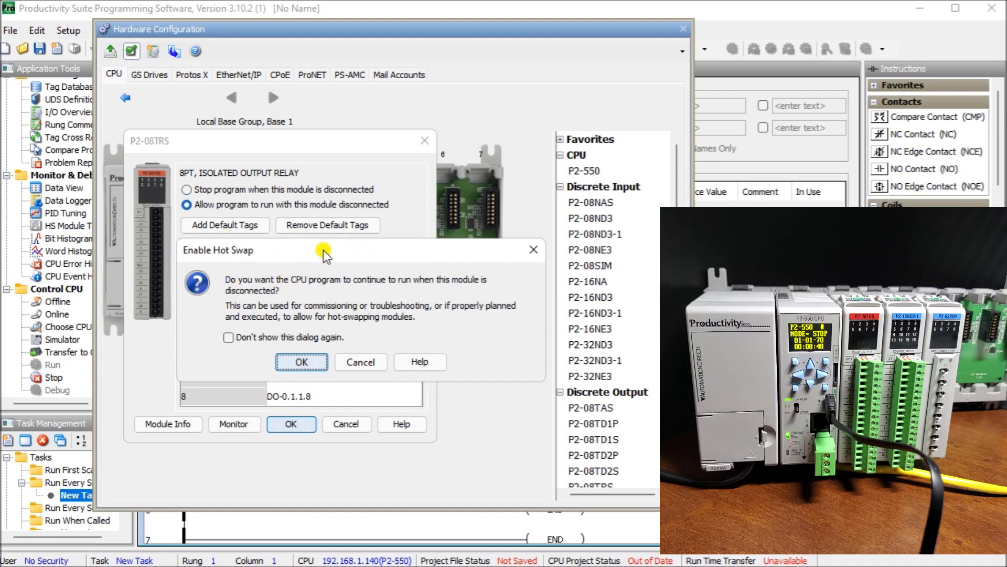
# Confirm hot swap and apply the P2-08TRS settings, then select the slot 2 P2-16ND3-1 module.
pyautogui.moveTo(323, 252); pyautogui.dragTo(252, 276)
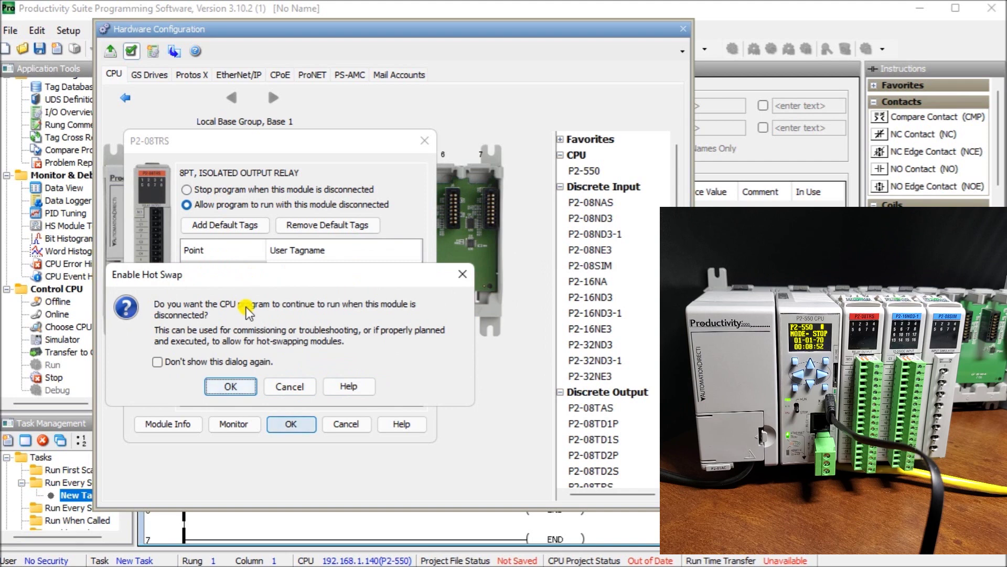
pyautogui.click(235, 389)
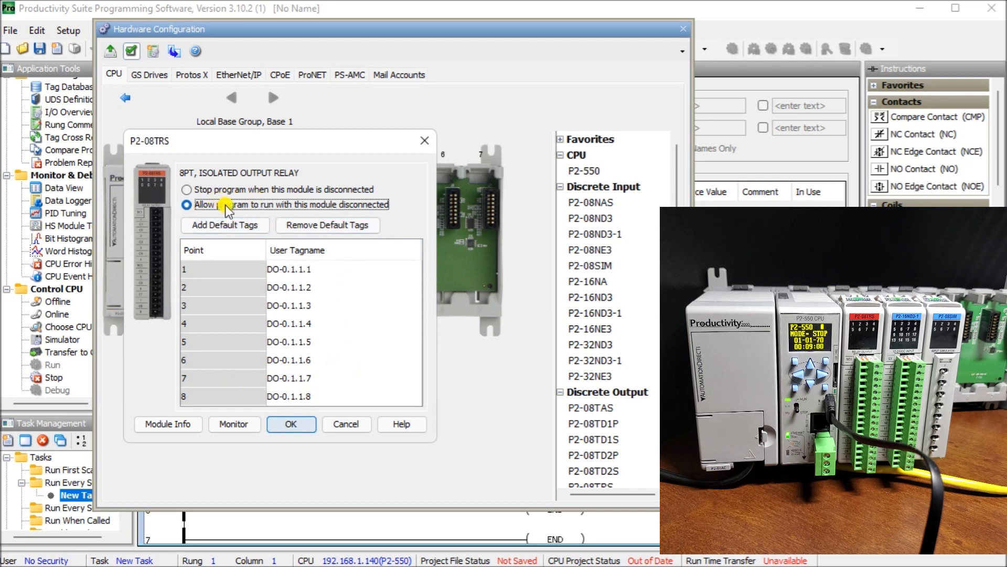
pyautogui.click(290, 423)
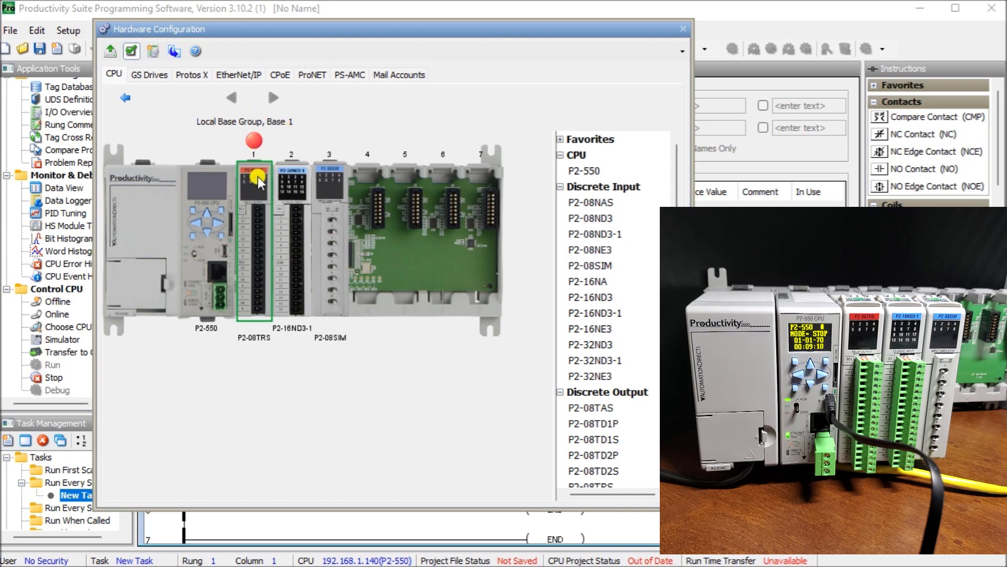
pyautogui.click(290, 186)
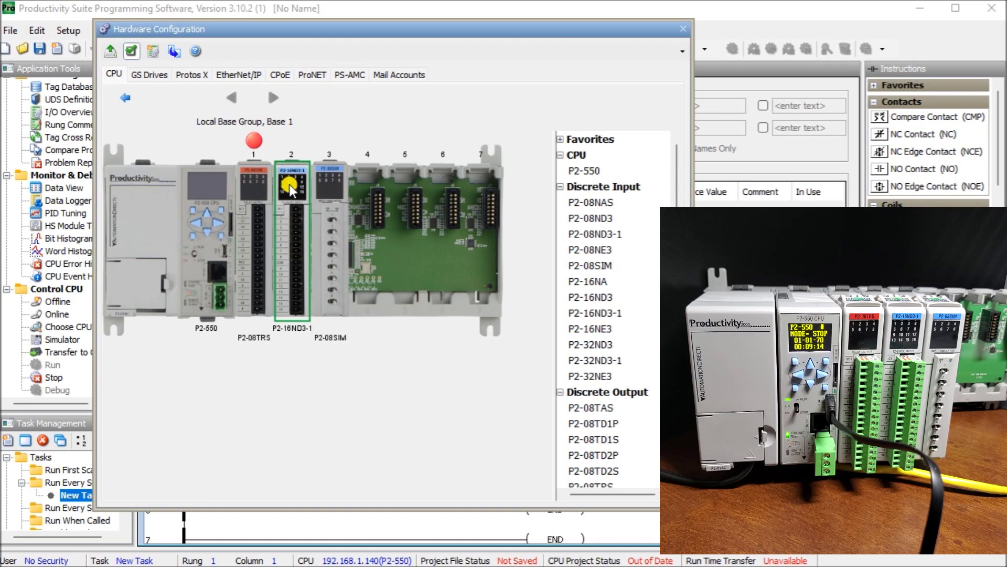
# Allow the program to run with the P2-16ND3-1 disconnected, confirming hot swap, and apply.
pyautogui.doubleClick(290, 189)
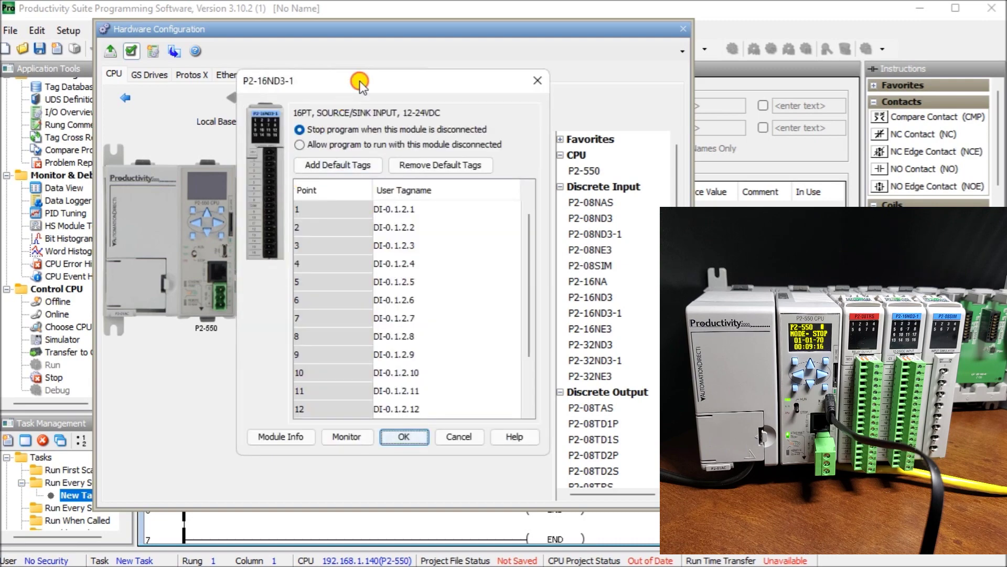
pyautogui.moveTo(360, 81); pyautogui.dragTo(289, 88)
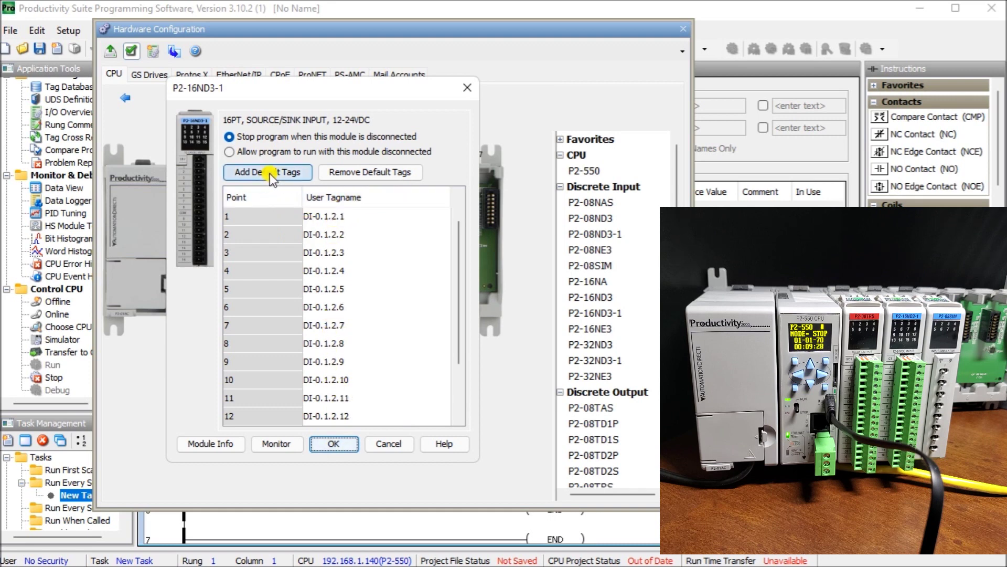
pyautogui.click(270, 154)
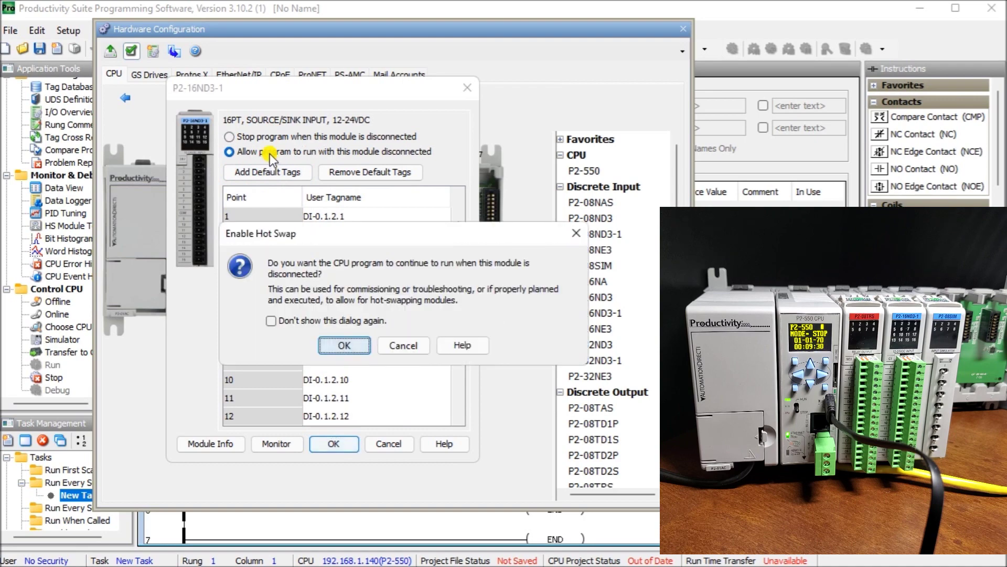
pyautogui.click(344, 345)
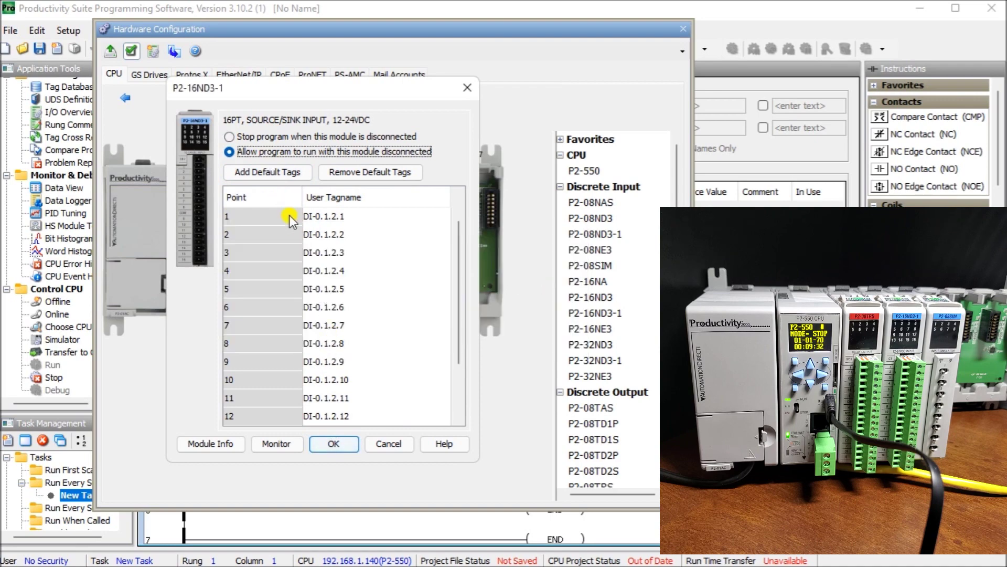
pyautogui.click(333, 443)
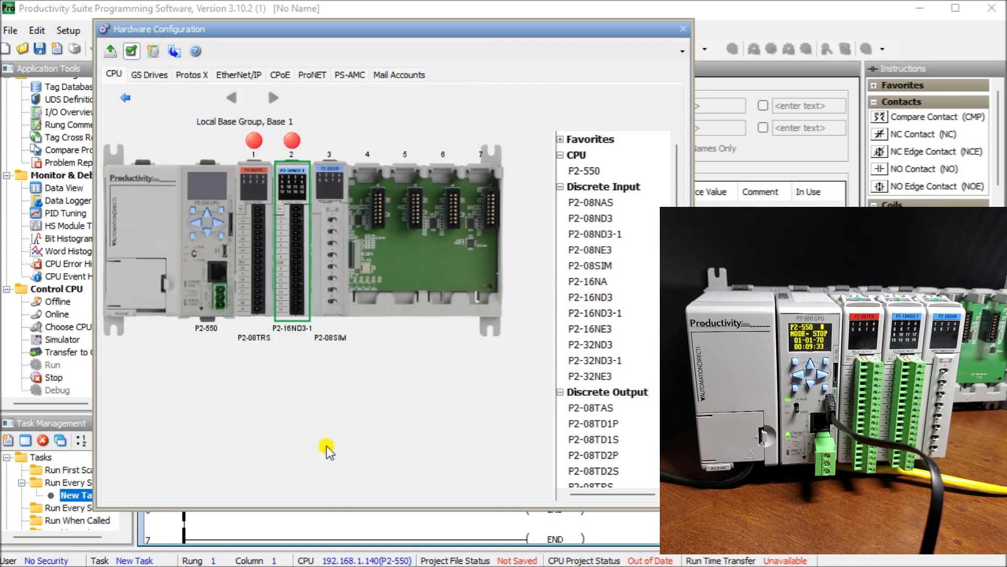
pyautogui.doubleClick(328, 184)
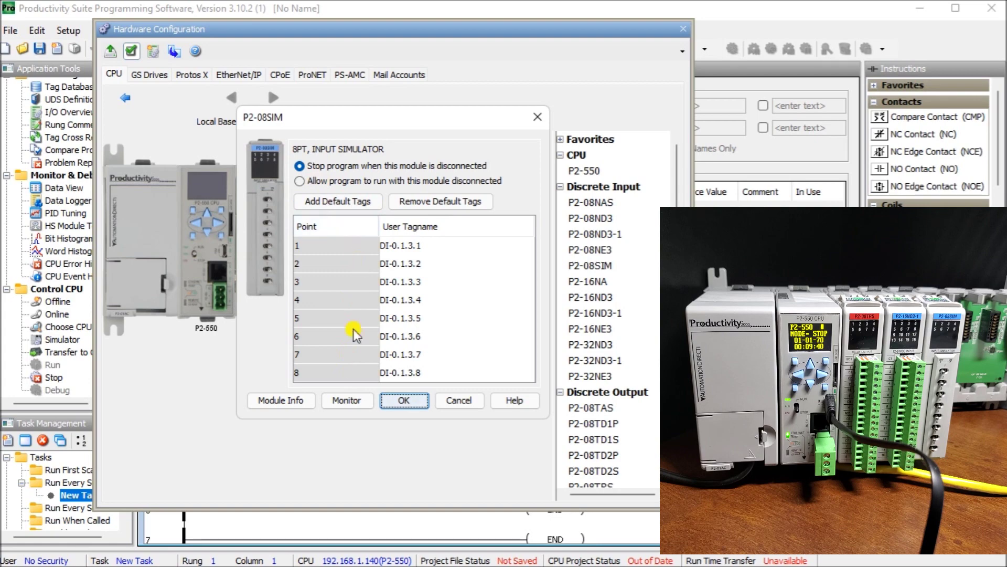
# Allow the program to run with the P2-08SIM disconnected, confirm hot swap, and close Hardware Configuration.
pyautogui.click(326, 184)
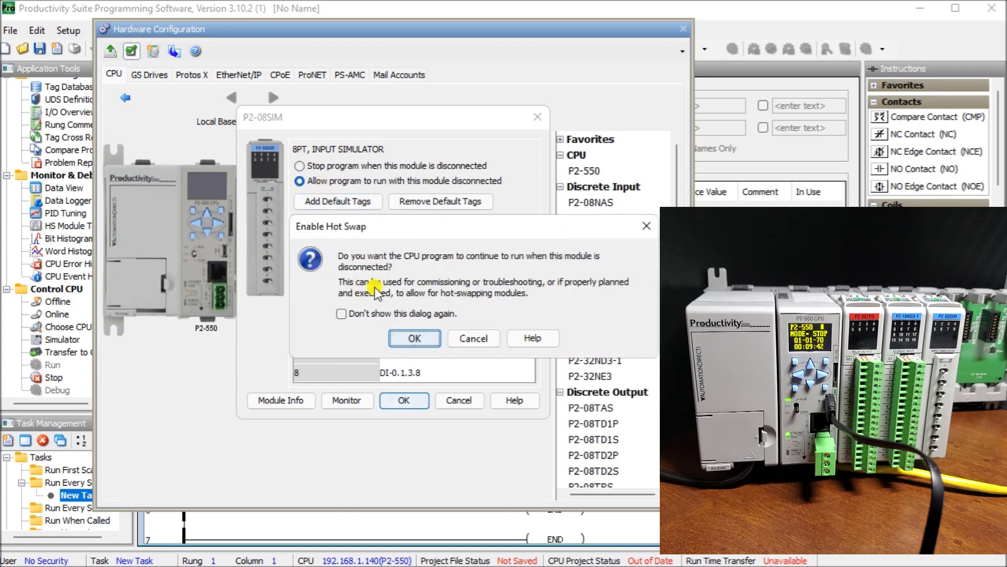
pyautogui.click(409, 338)
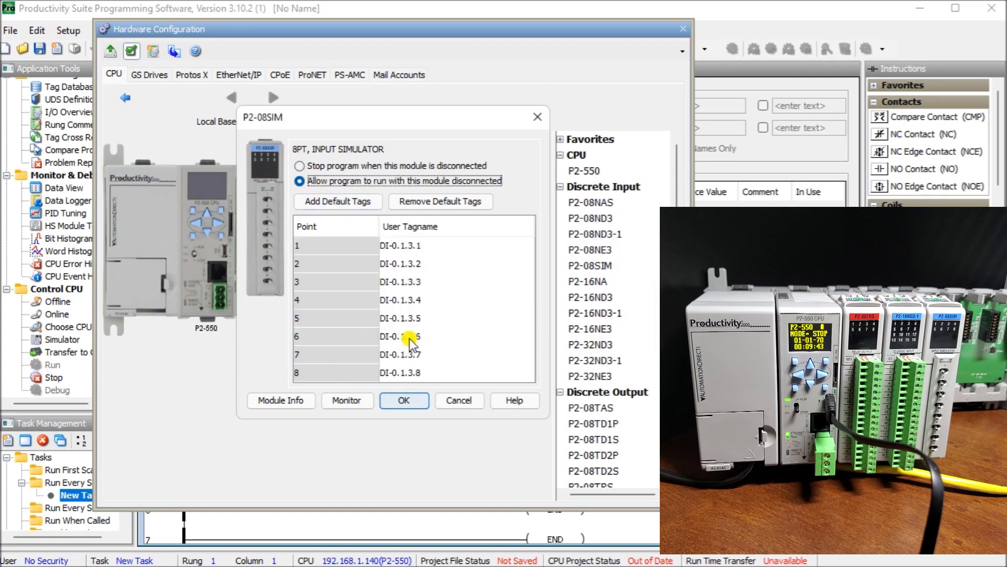
pyautogui.click(401, 400)
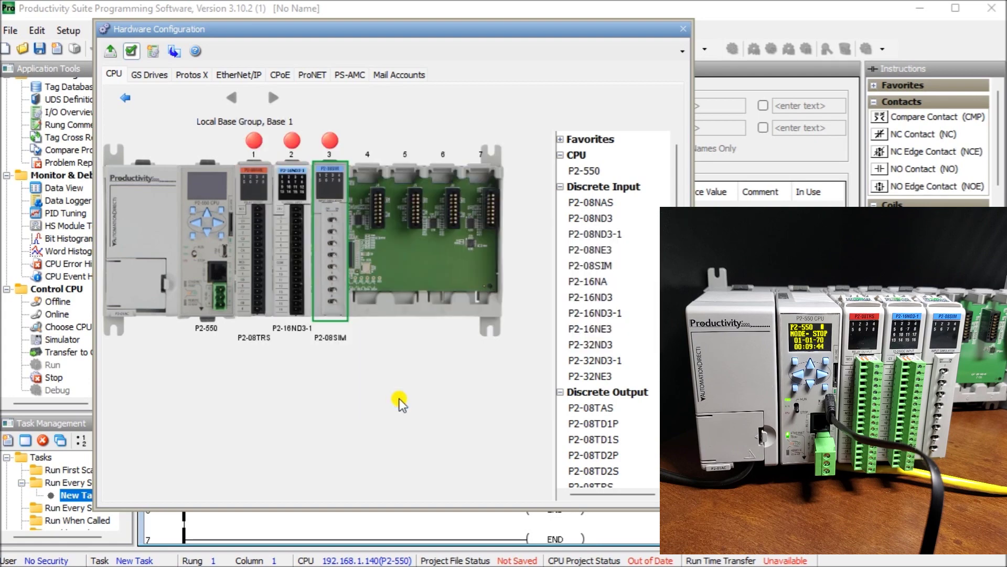
pyautogui.click(681, 30)
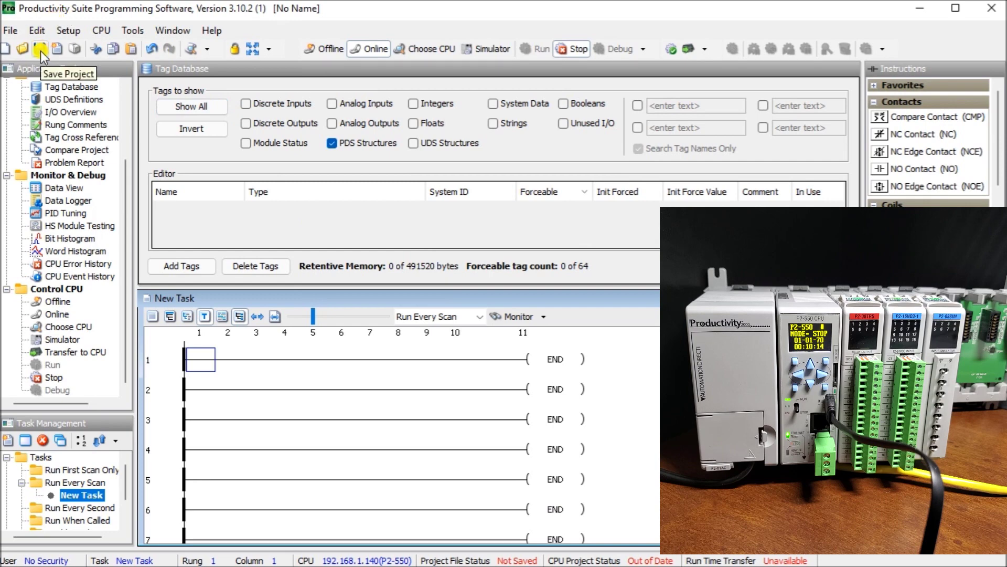
# Save the project as 'First Program', overwriting the existing file.
pyautogui.click(13, 31)
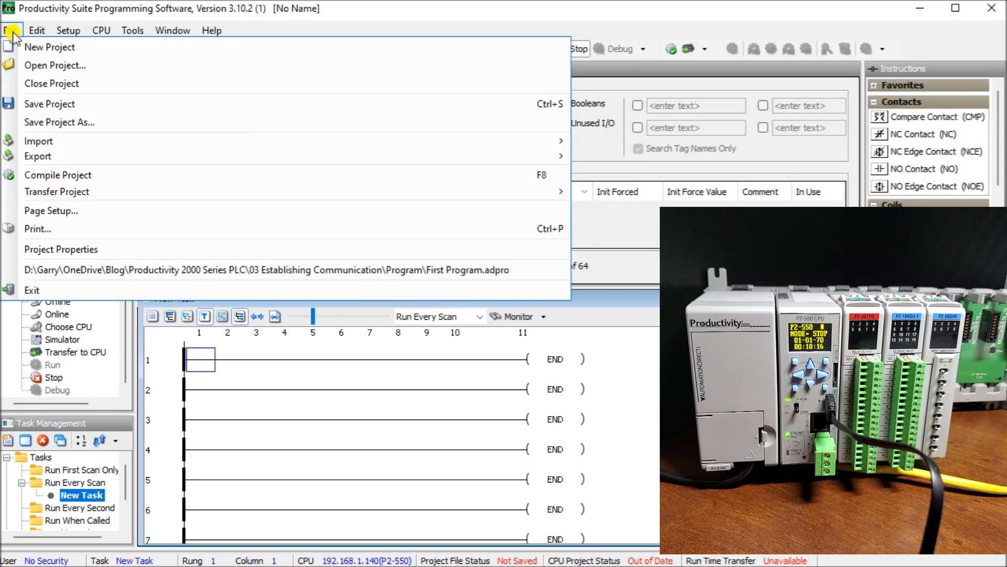
pyautogui.click(43, 107)
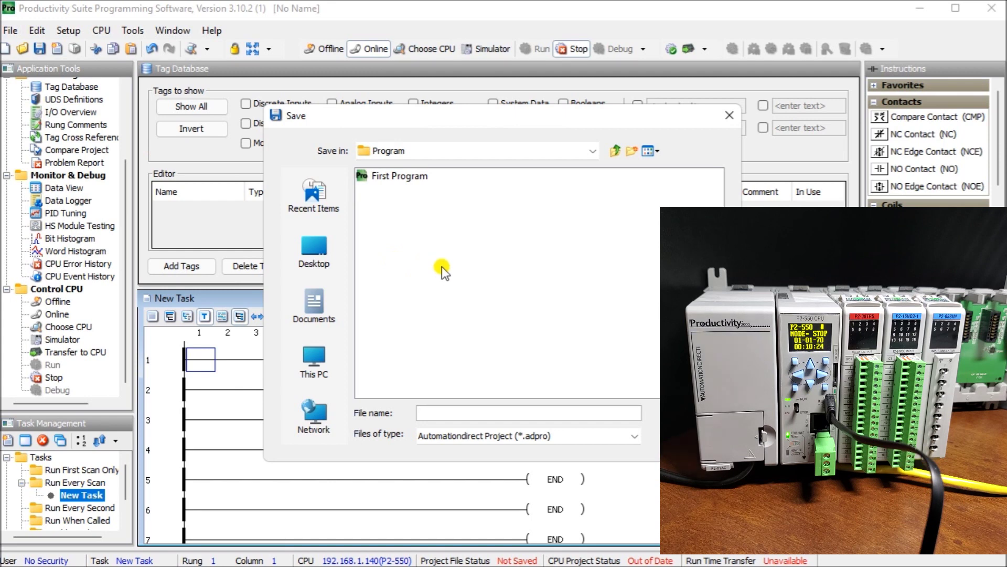
pyautogui.write('First Program')
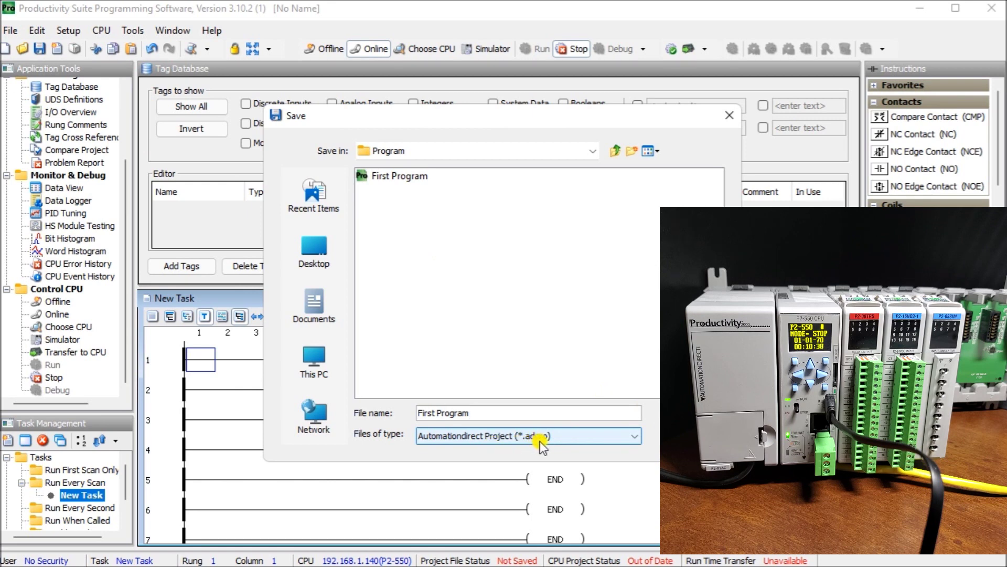
pyautogui.click(682, 413)
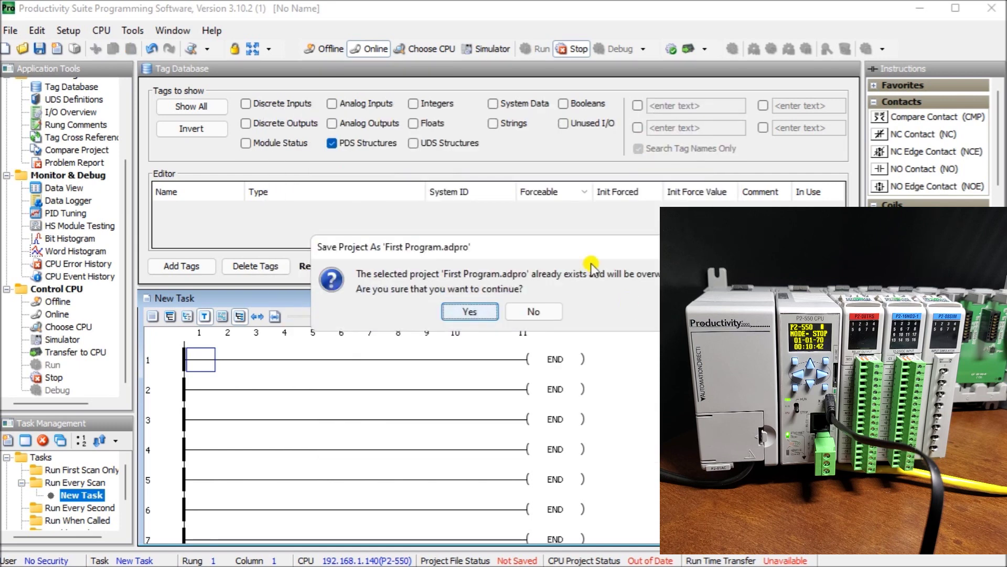
pyautogui.click(471, 312)
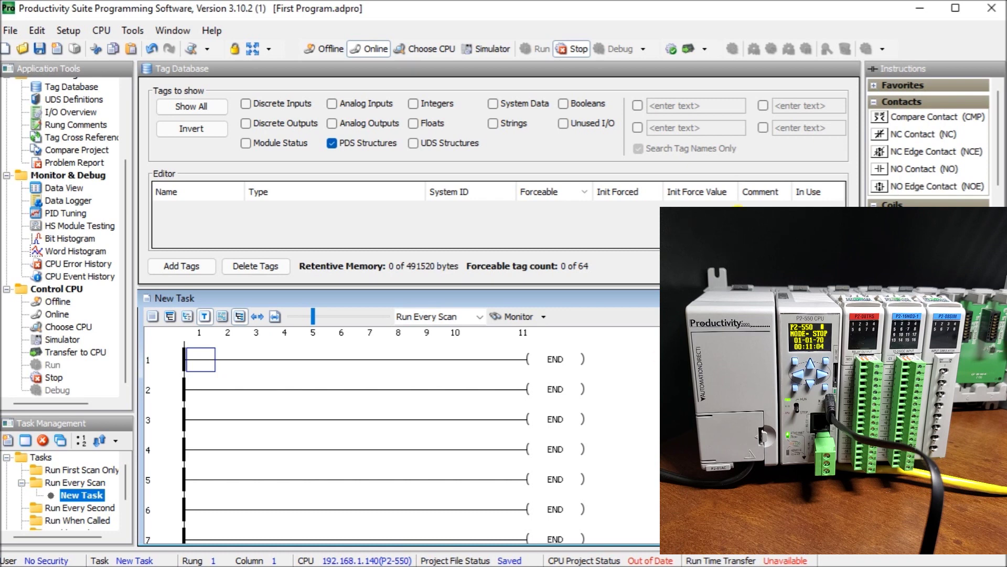
# Transfer First Program to the P2-550 CPU and let it finish and go to RUN.
pyautogui.click(689, 50)
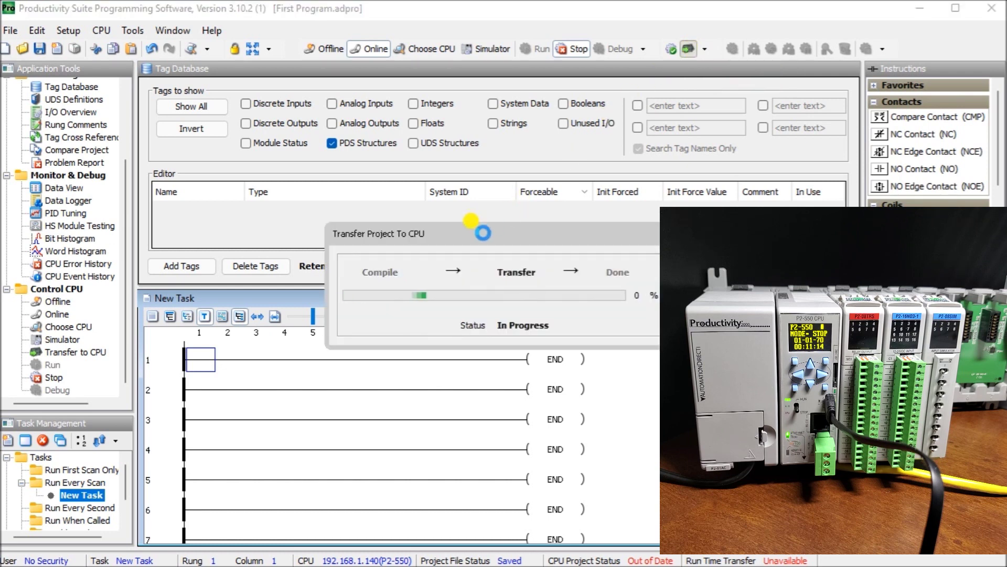
pyautogui.moveTo(481, 231); pyautogui.dragTo(323, 195)
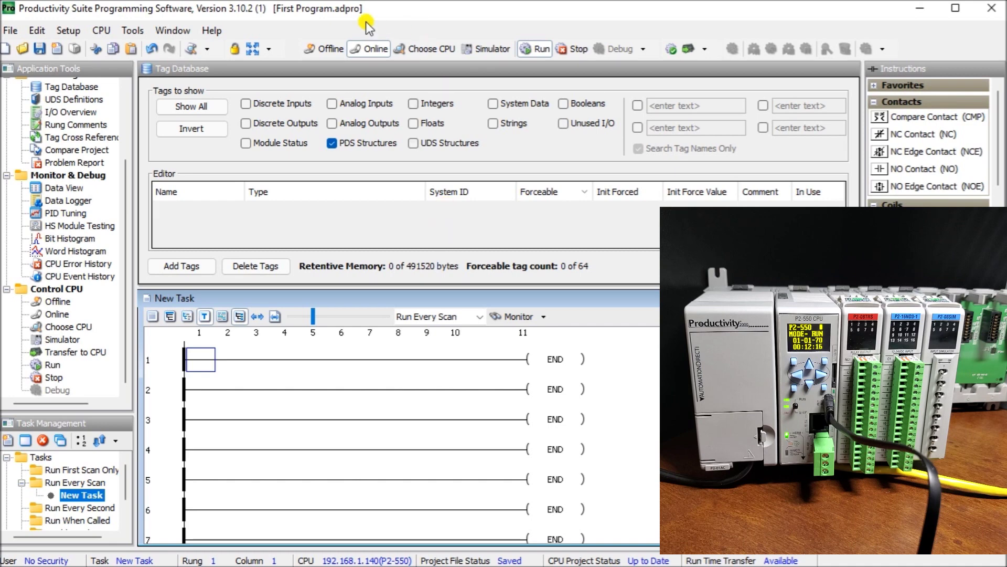
# Hide the docked panels and Tag Database so only the New Task ladder editor shows.
pyautogui.click(255, 49)
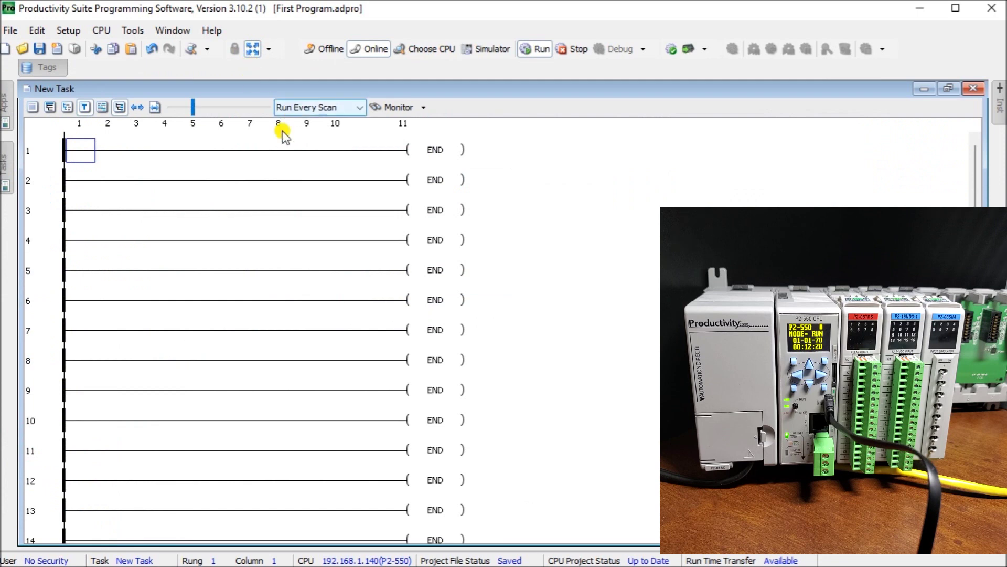